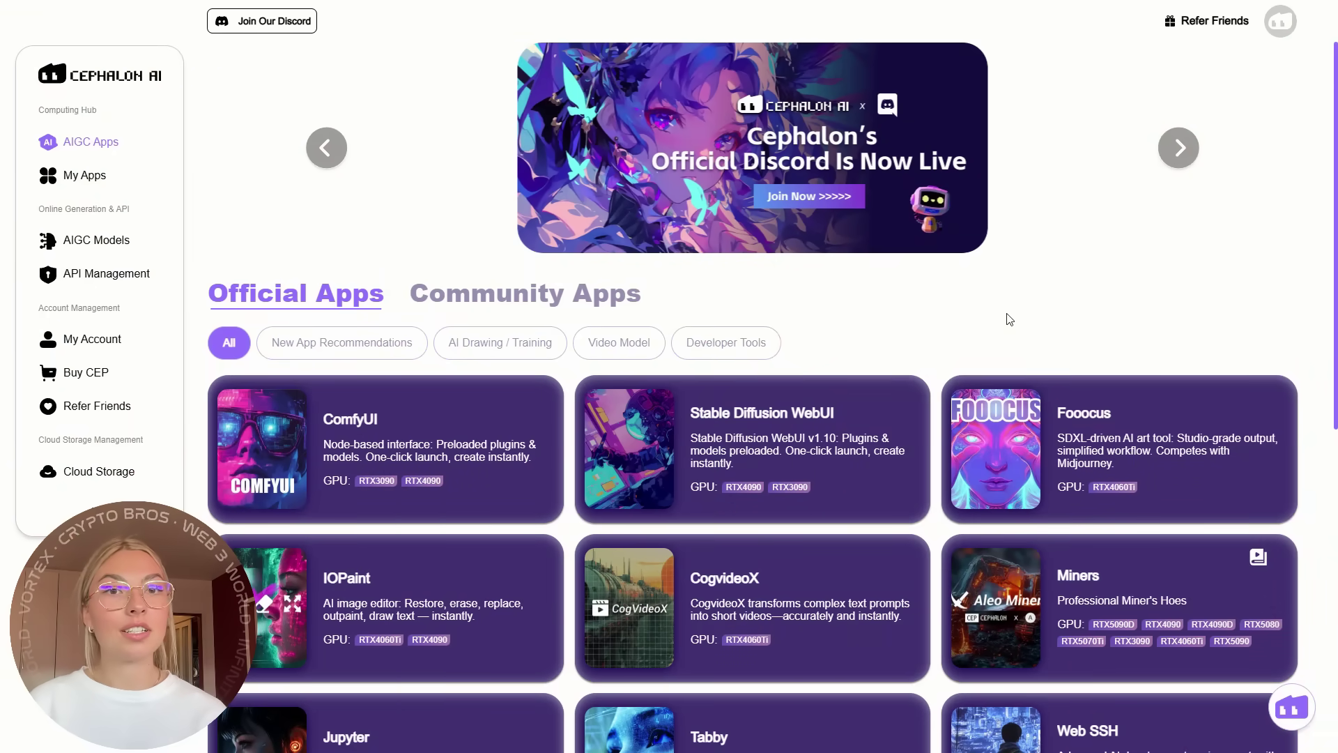
Sign in to Cephalon AI via the third-party account so the 11,000 CEP balance shows
left_click(1286, 31)
left_click(726, 243)
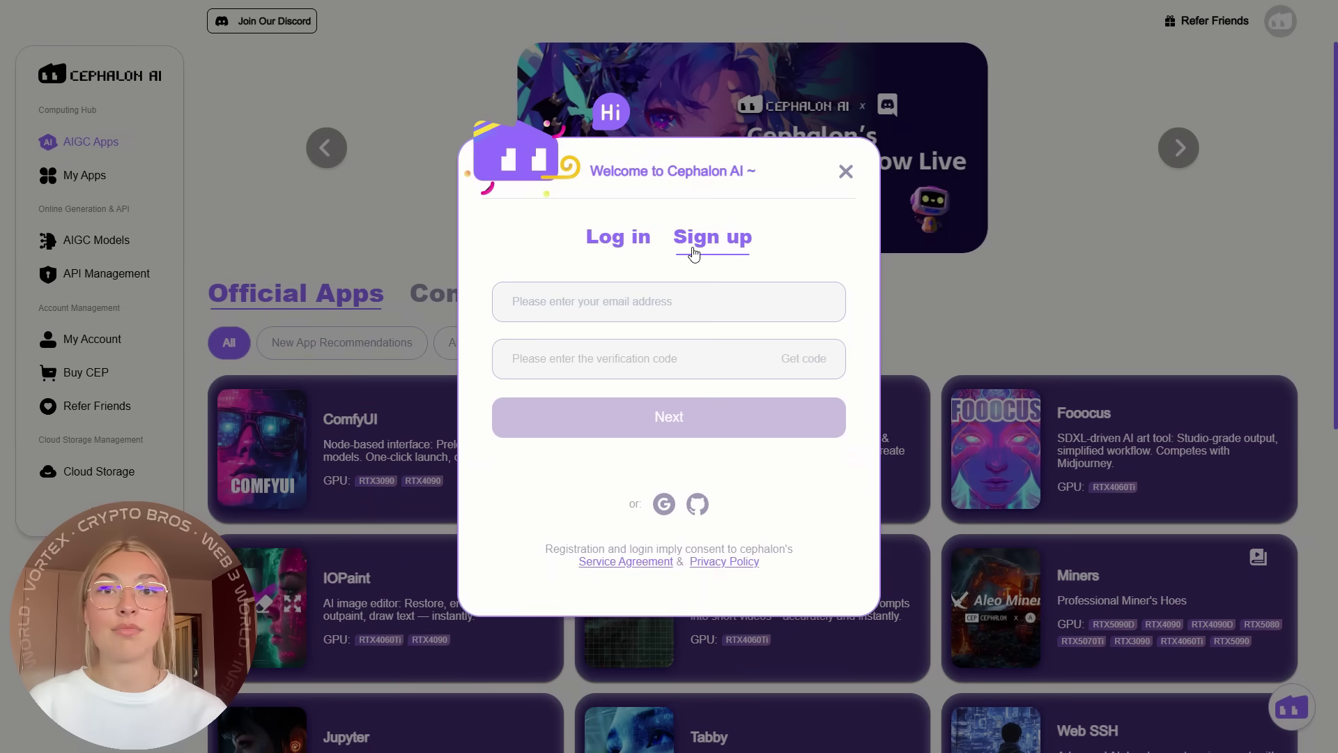
left_click(662, 504)
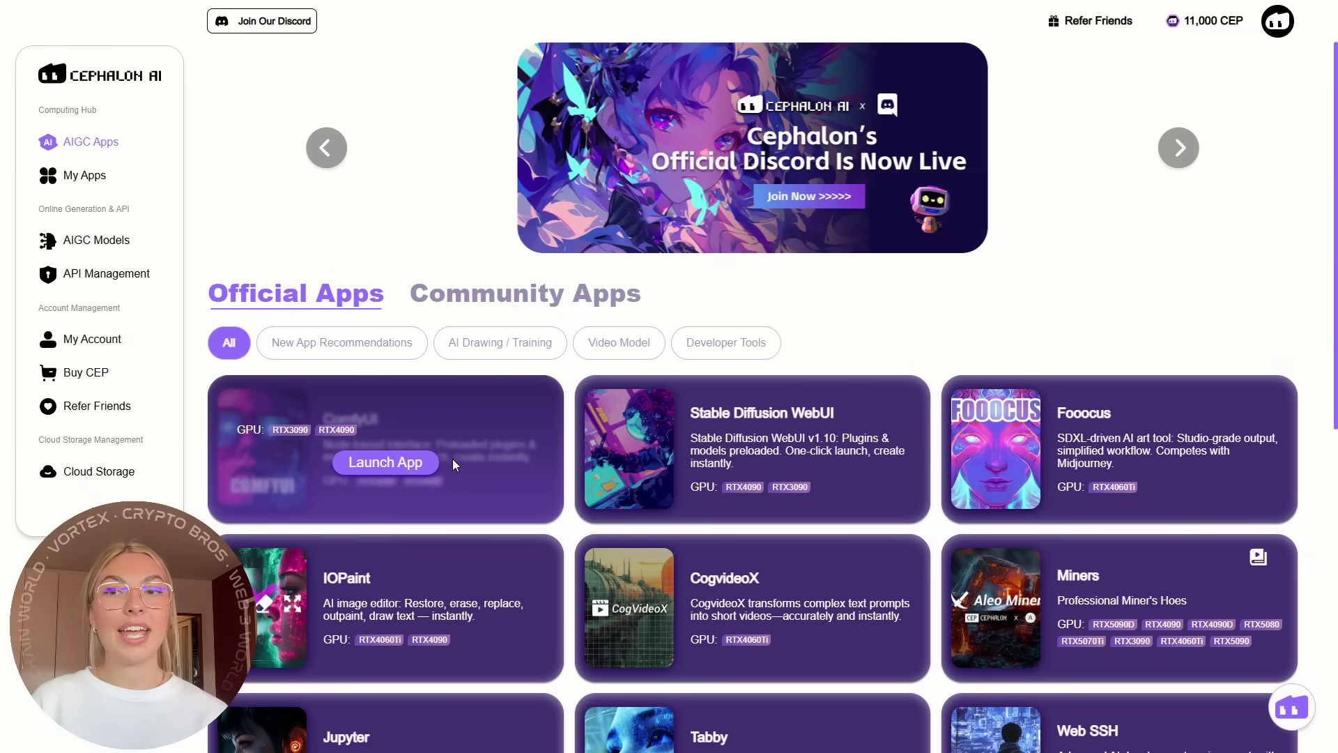
mouse_move(1120, 449)
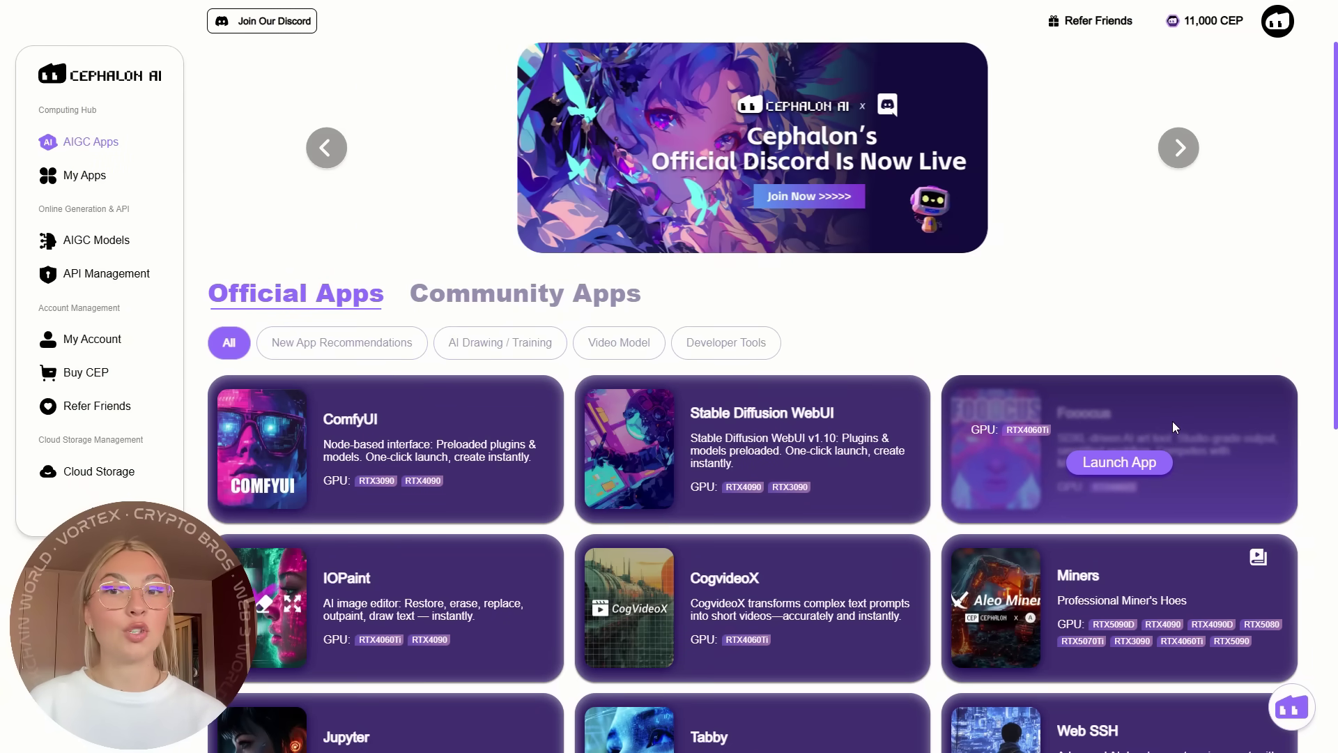
scroll(1172, 421, "down", 1)
scroll(1150, 422, "down", 1)
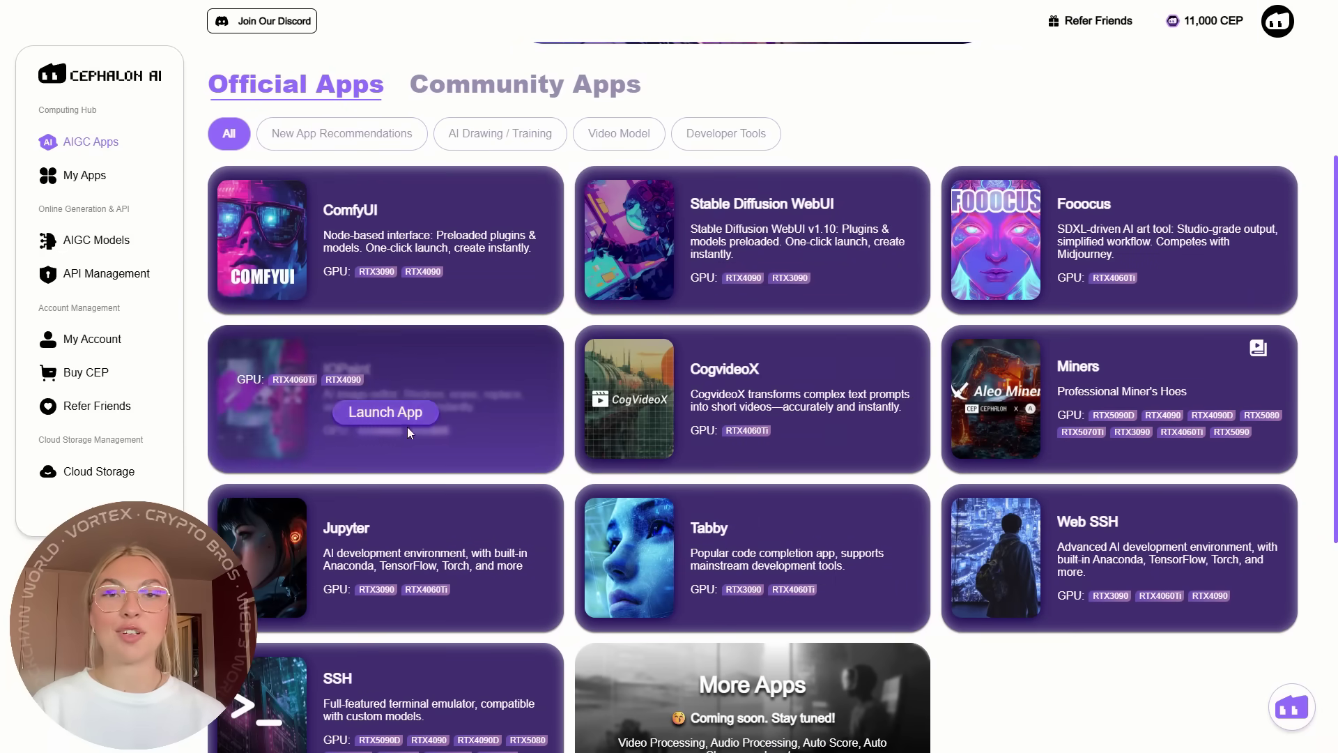
scroll(1013, 439, "down", 1)
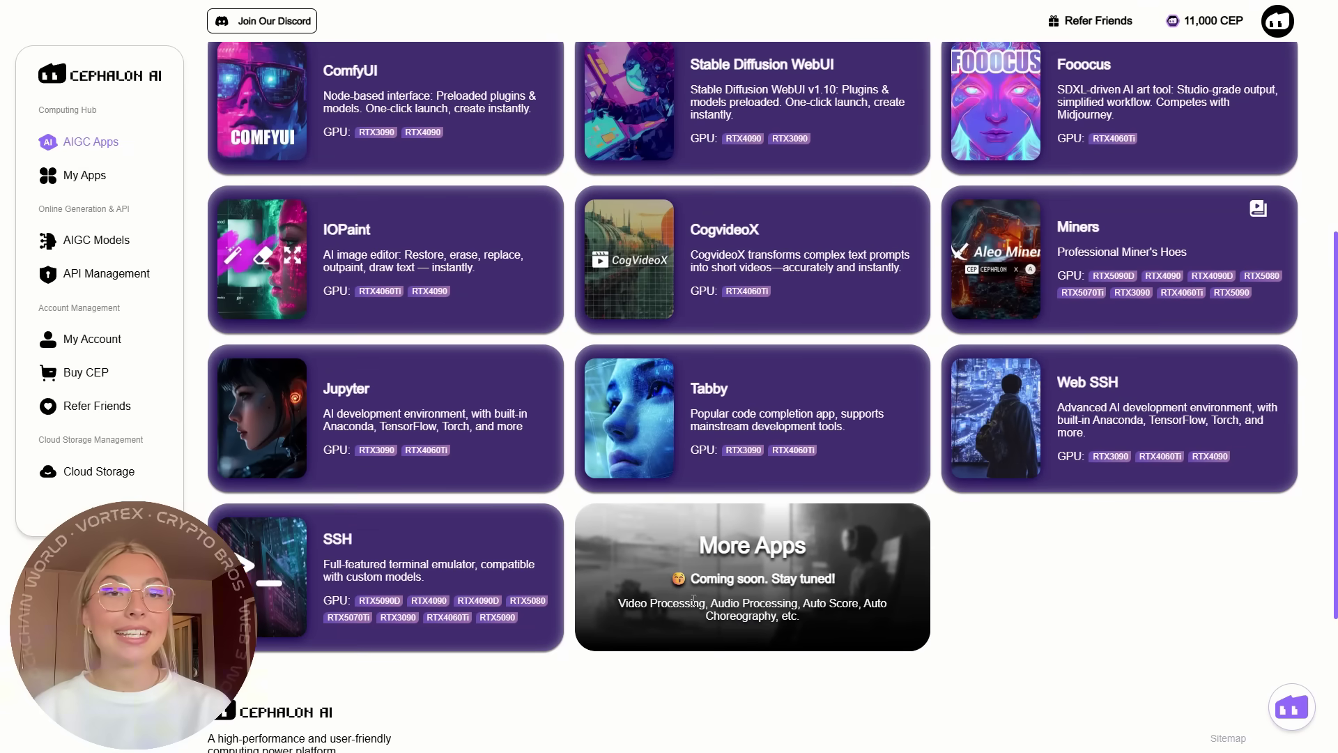
scroll(399, 470, "up", 1)
scroll(399, 469, "up", 1)
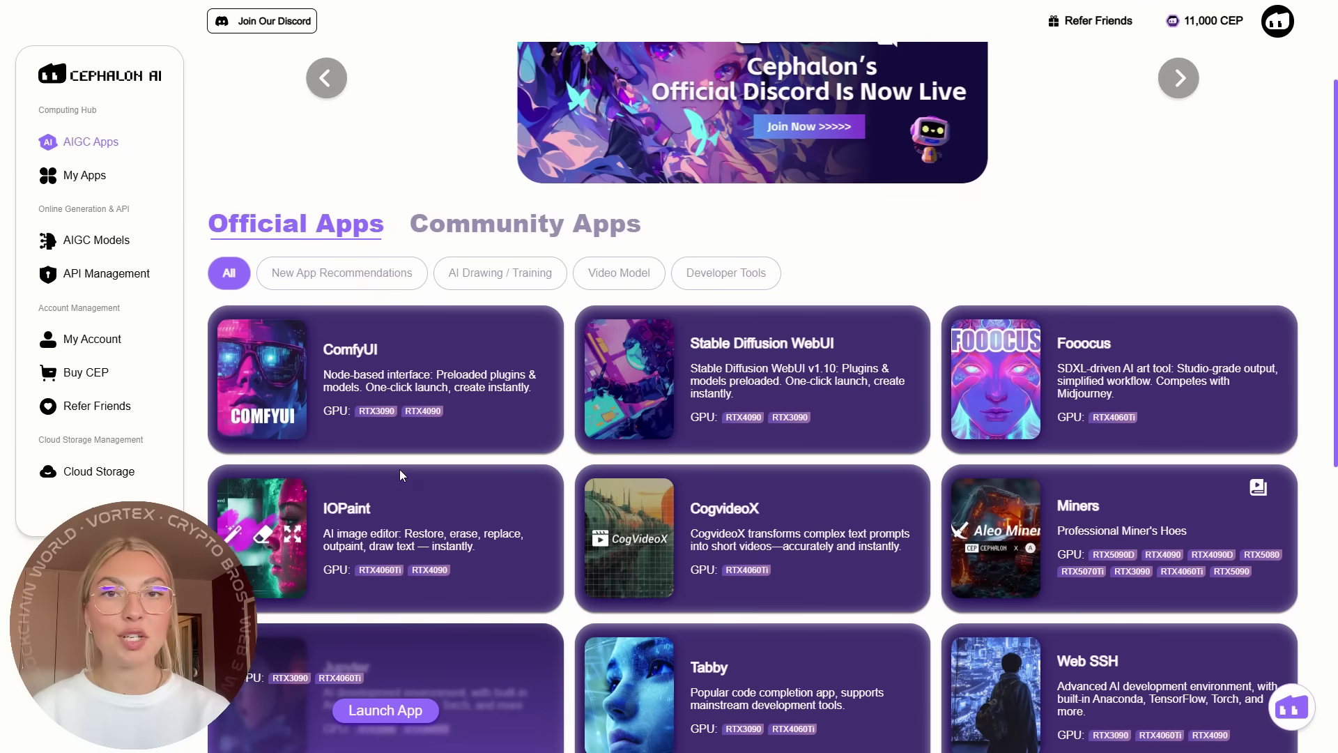
scroll(399, 469, "up", 1)
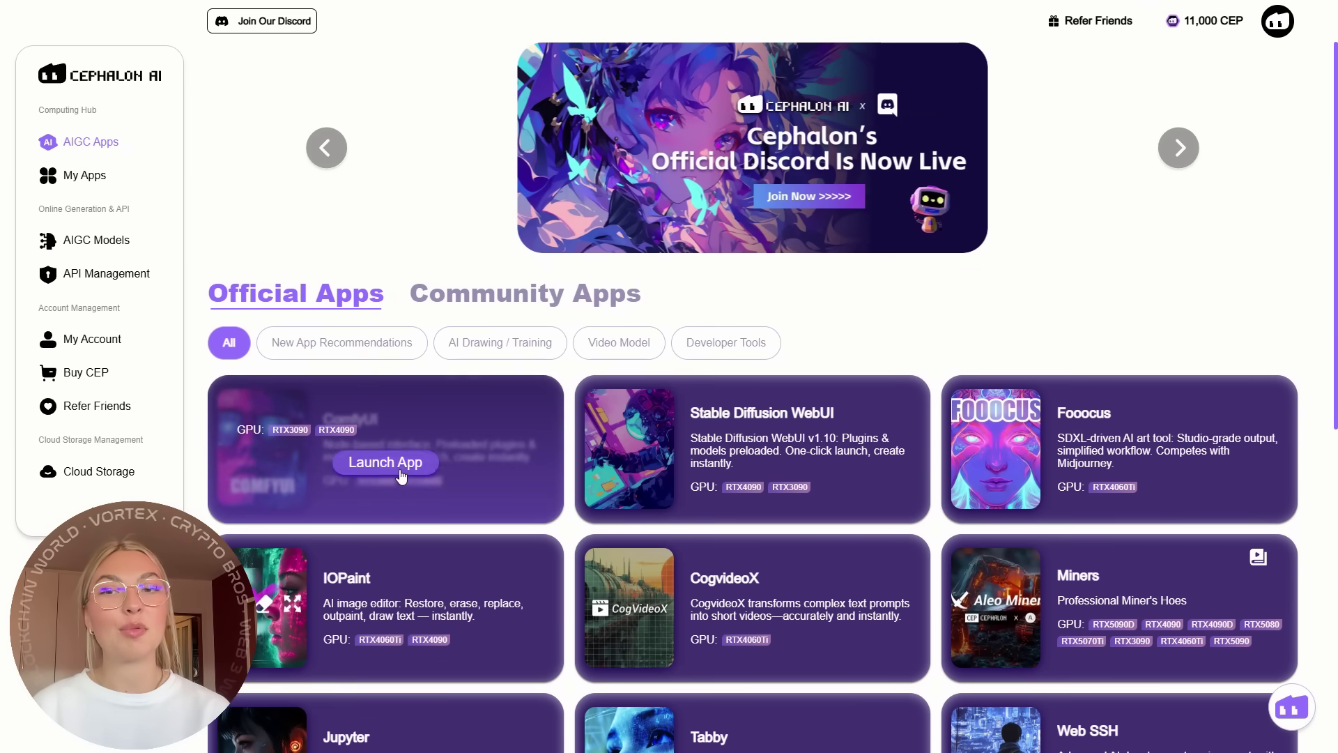
left_click(94, 177)
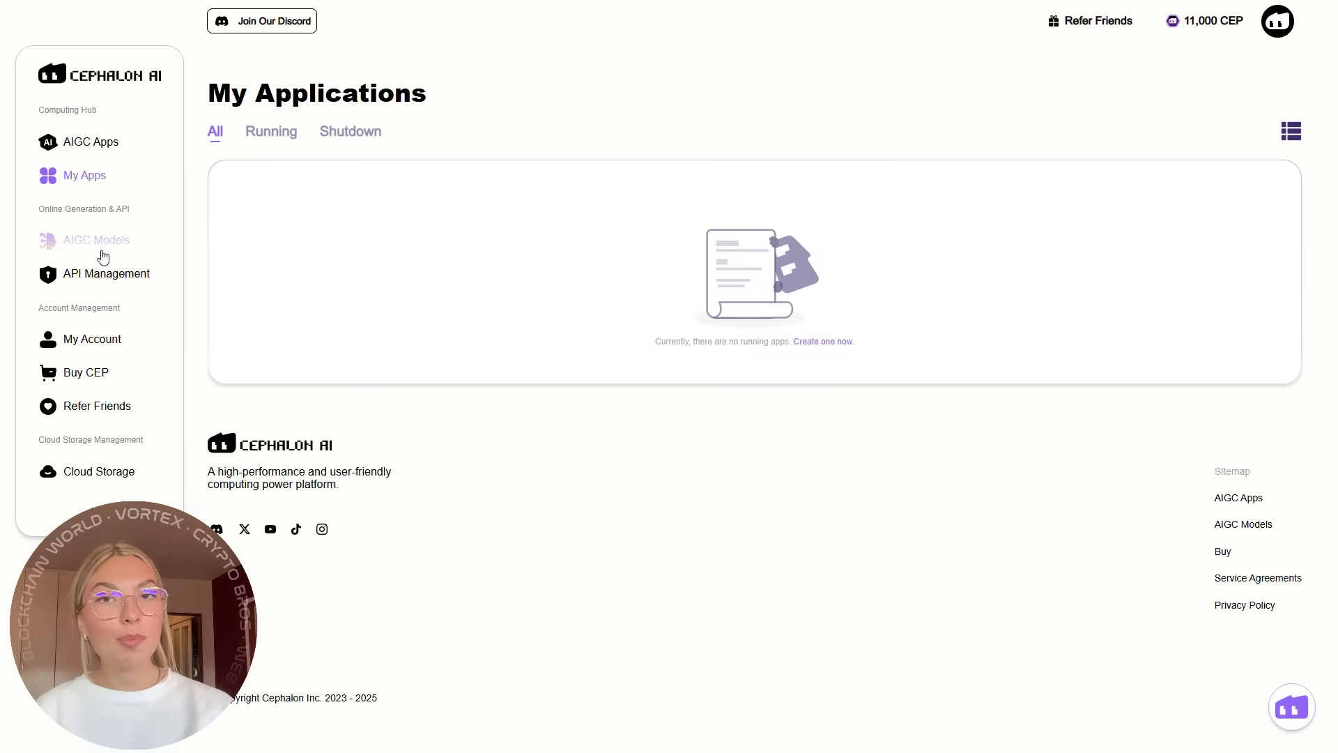
left_click(103, 253)
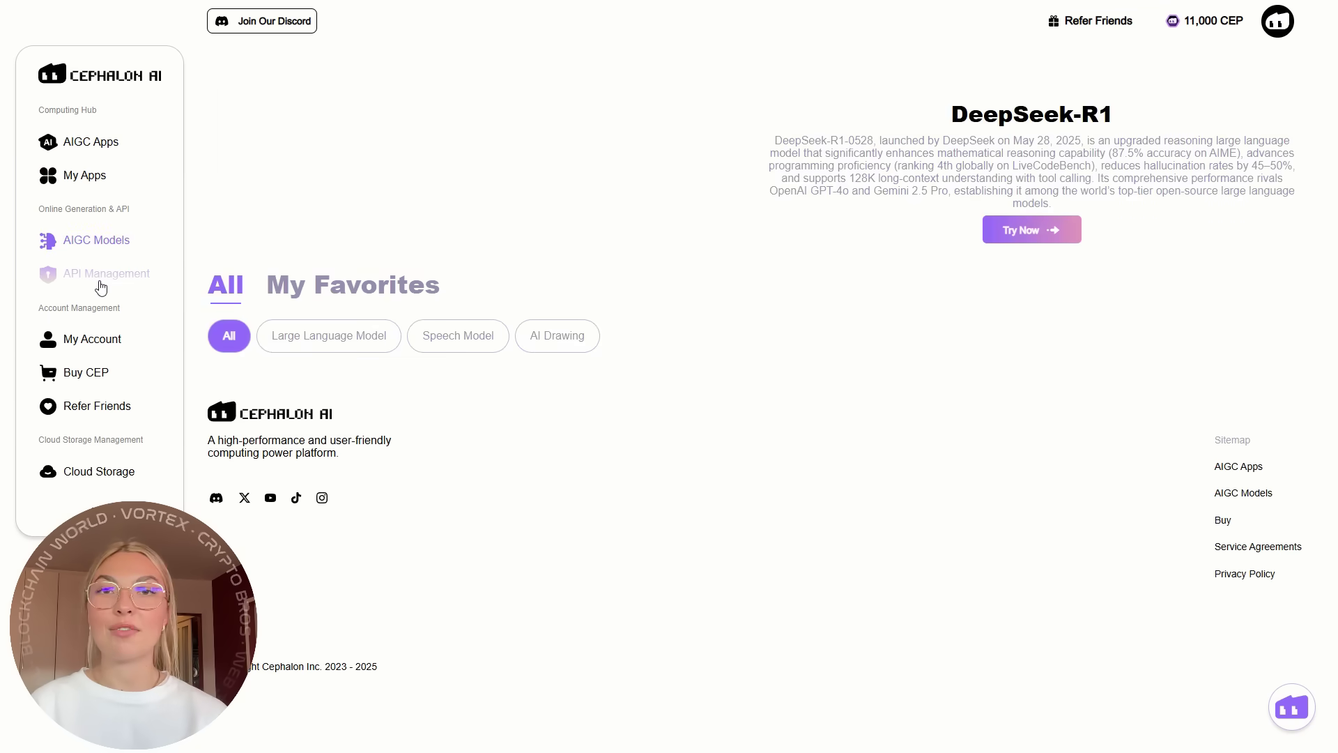
scroll(580, 287, "down", 1)
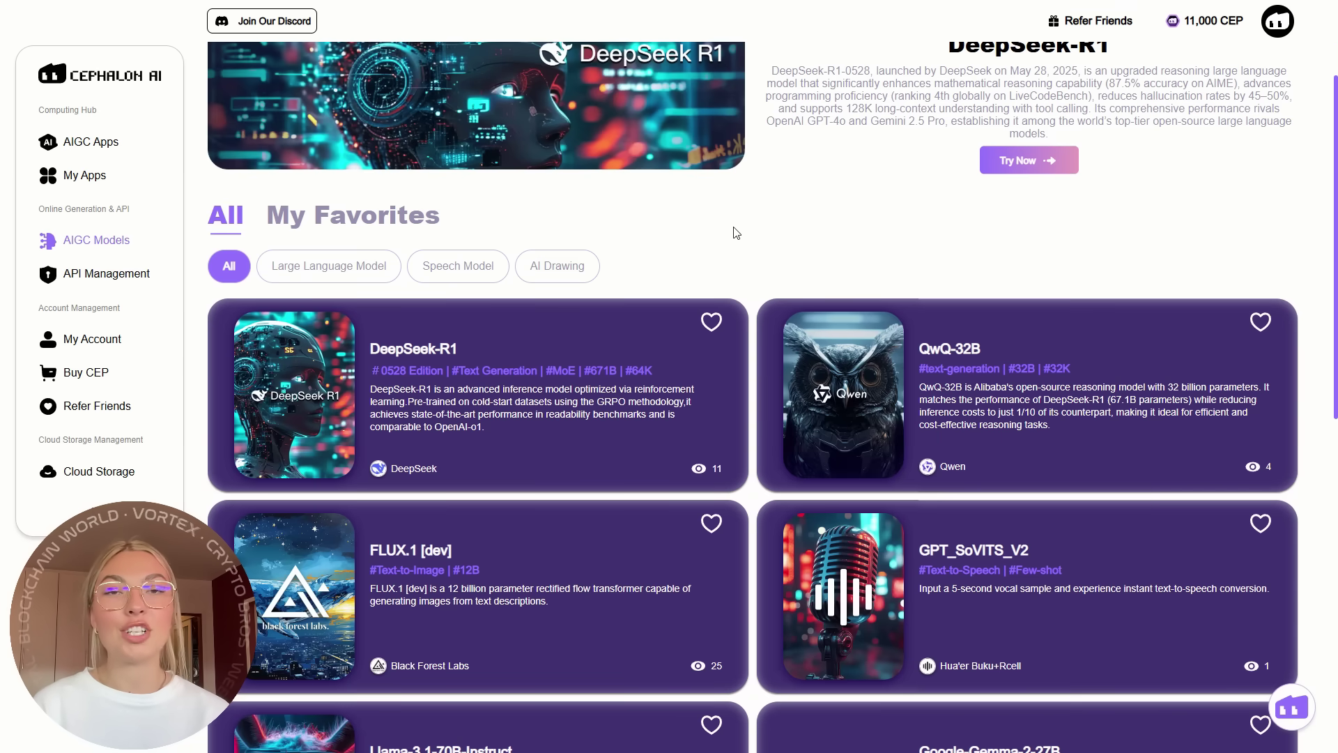
scroll(768, 242, "down", 1)
scroll(769, 243, "down", 1)
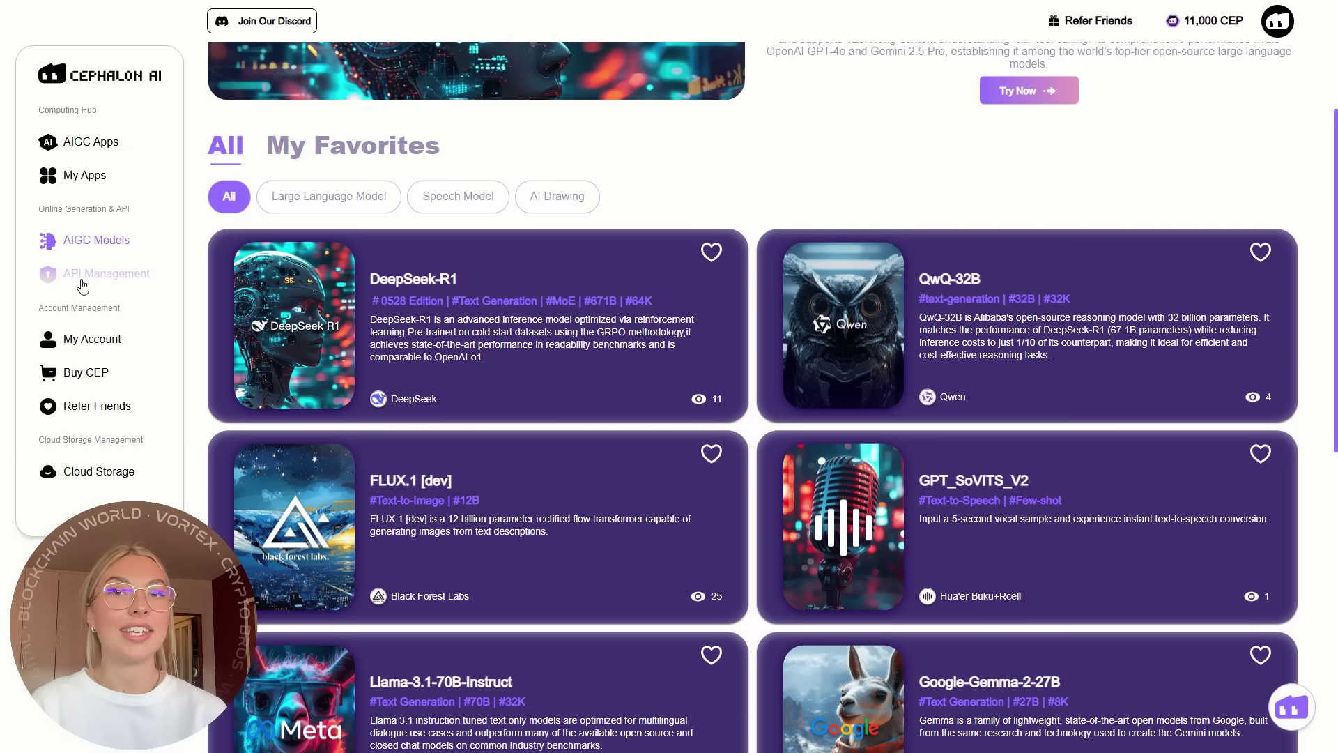
left_click(81, 278)
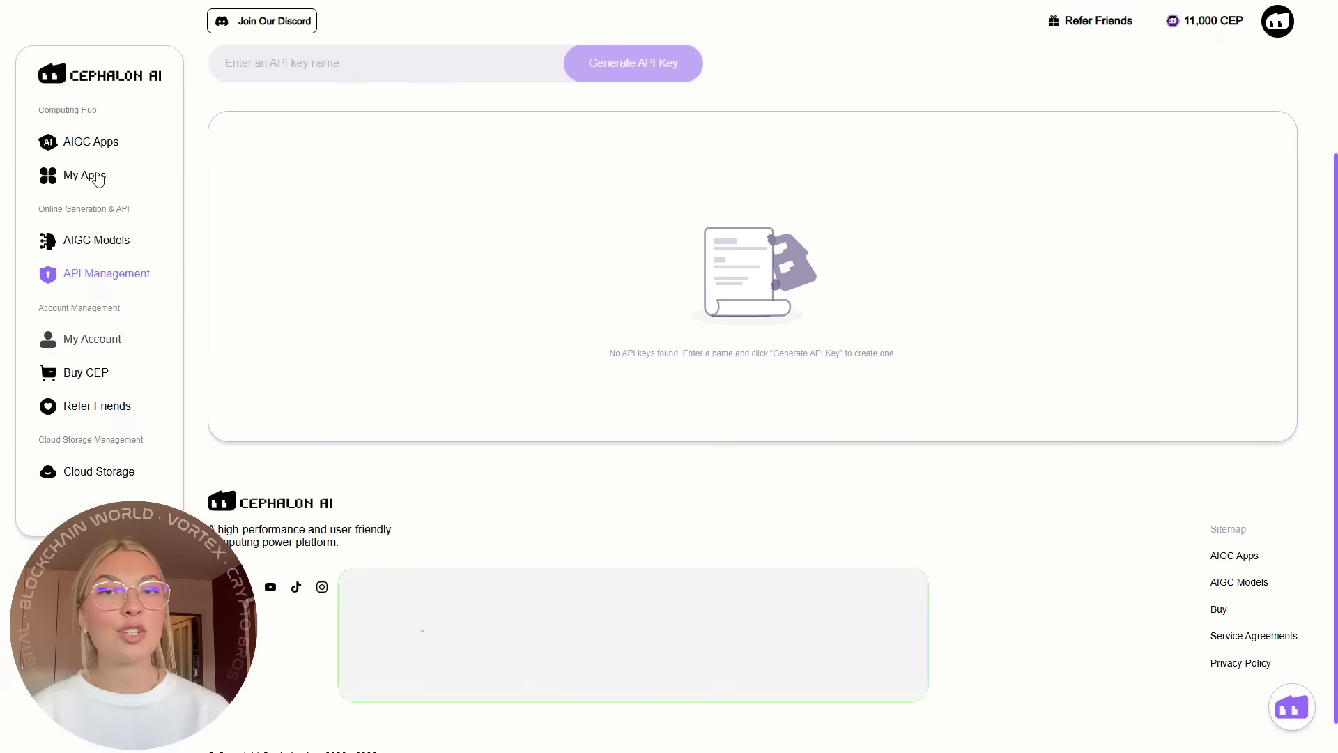
left_click(94, 141)
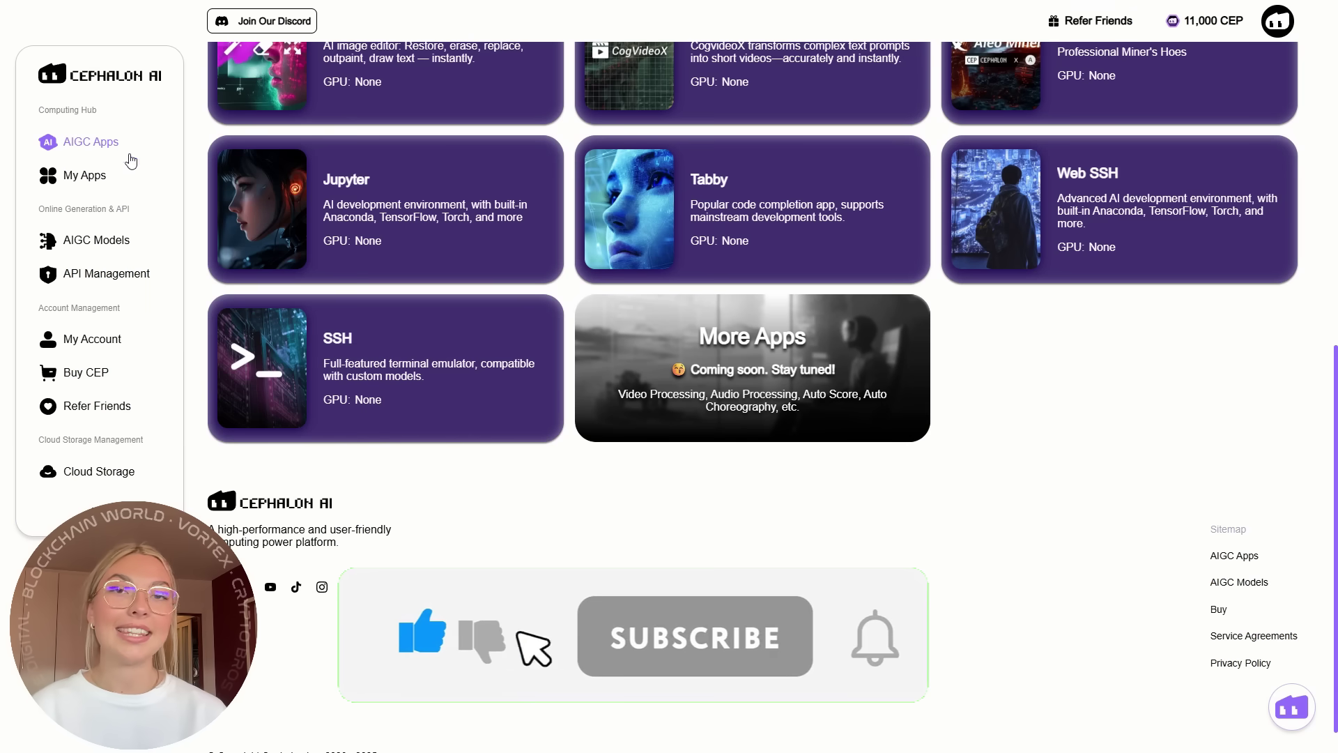
scroll(554, 358, "up", 3)
scroll(554, 358, "up", 3)
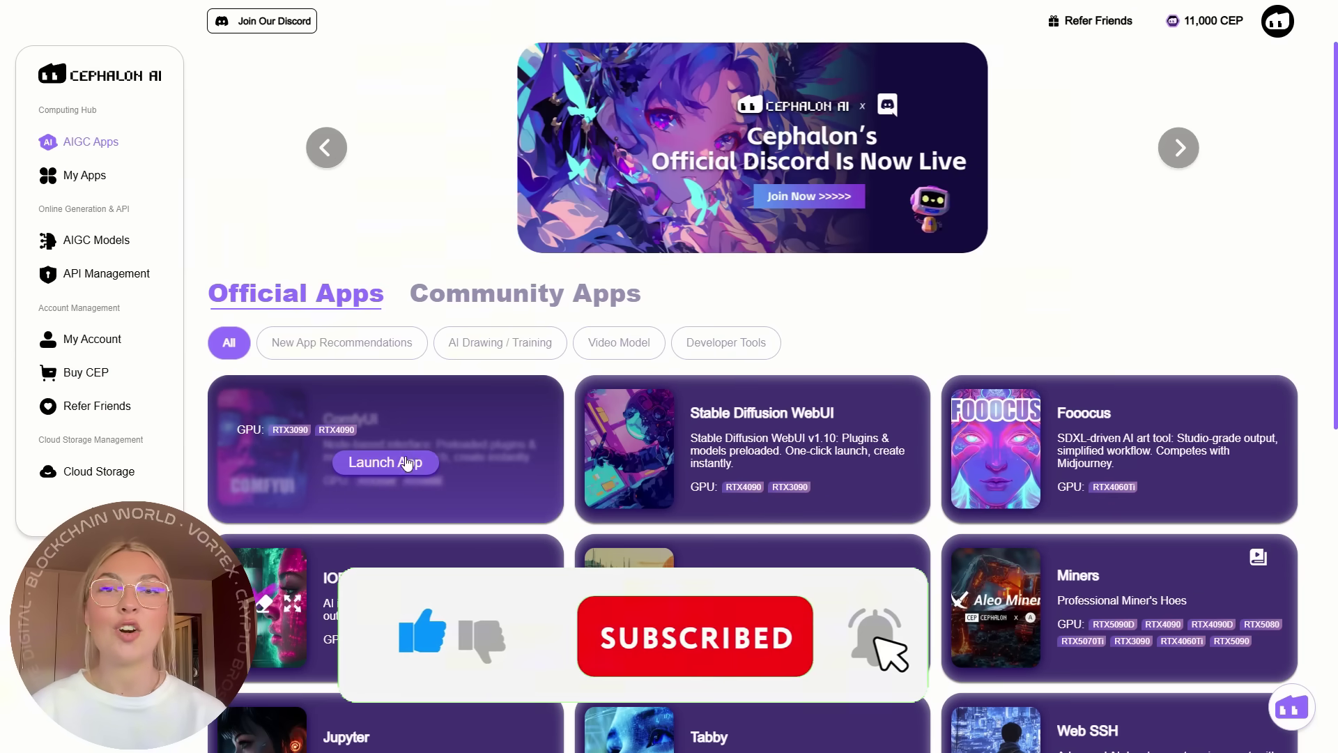
left_click(381, 348)
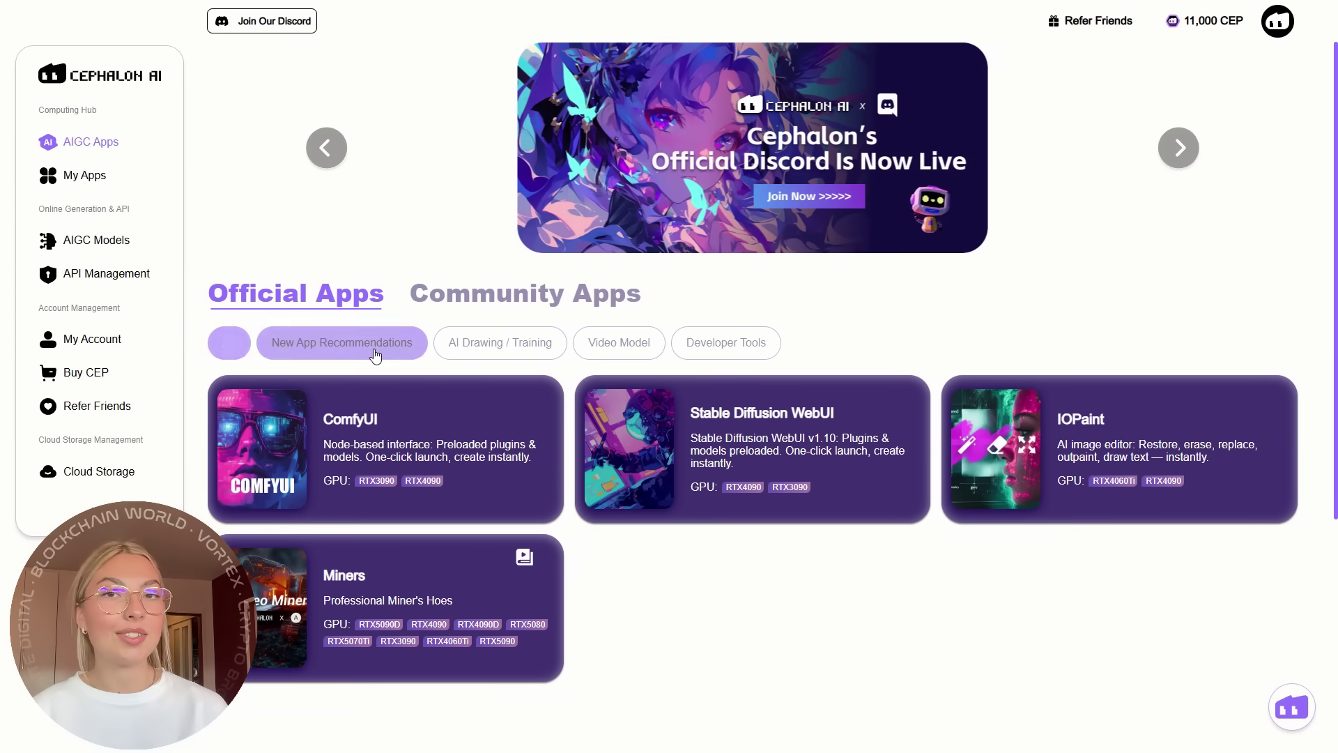
left_click(456, 352)
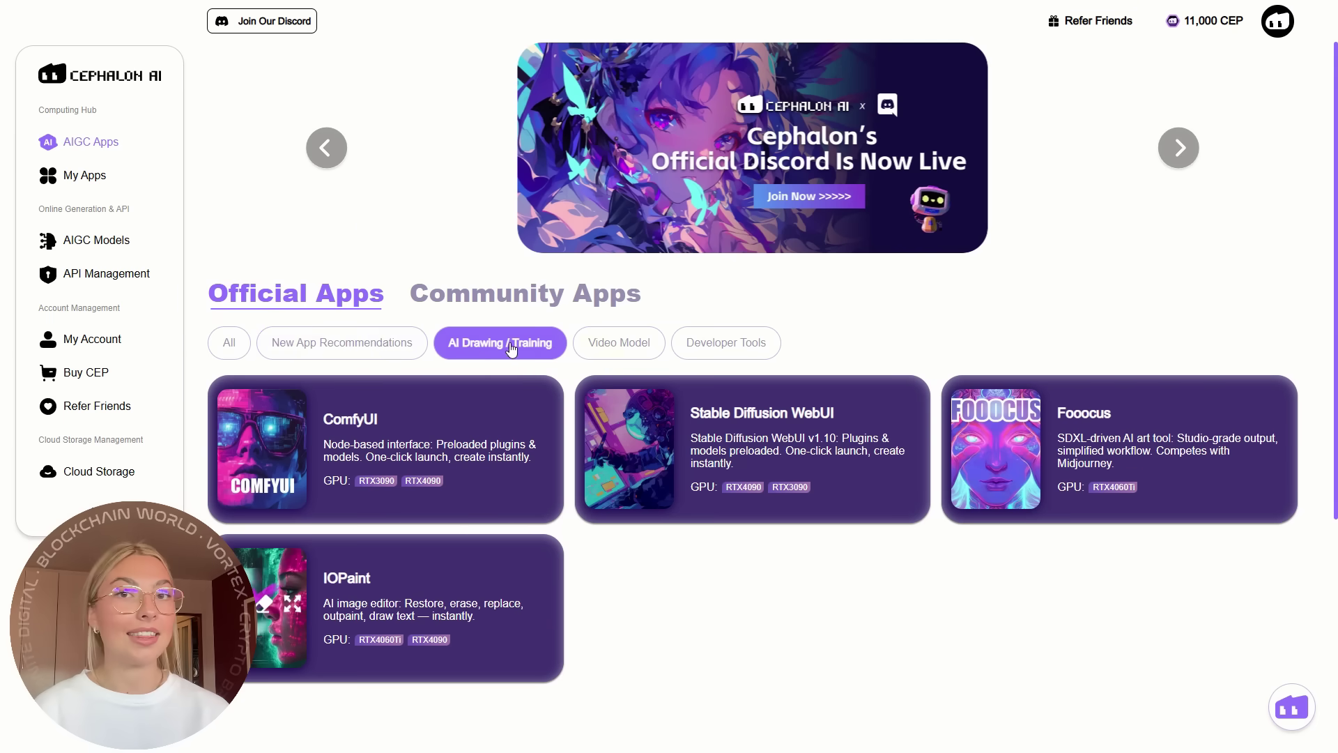
left_click(620, 343)
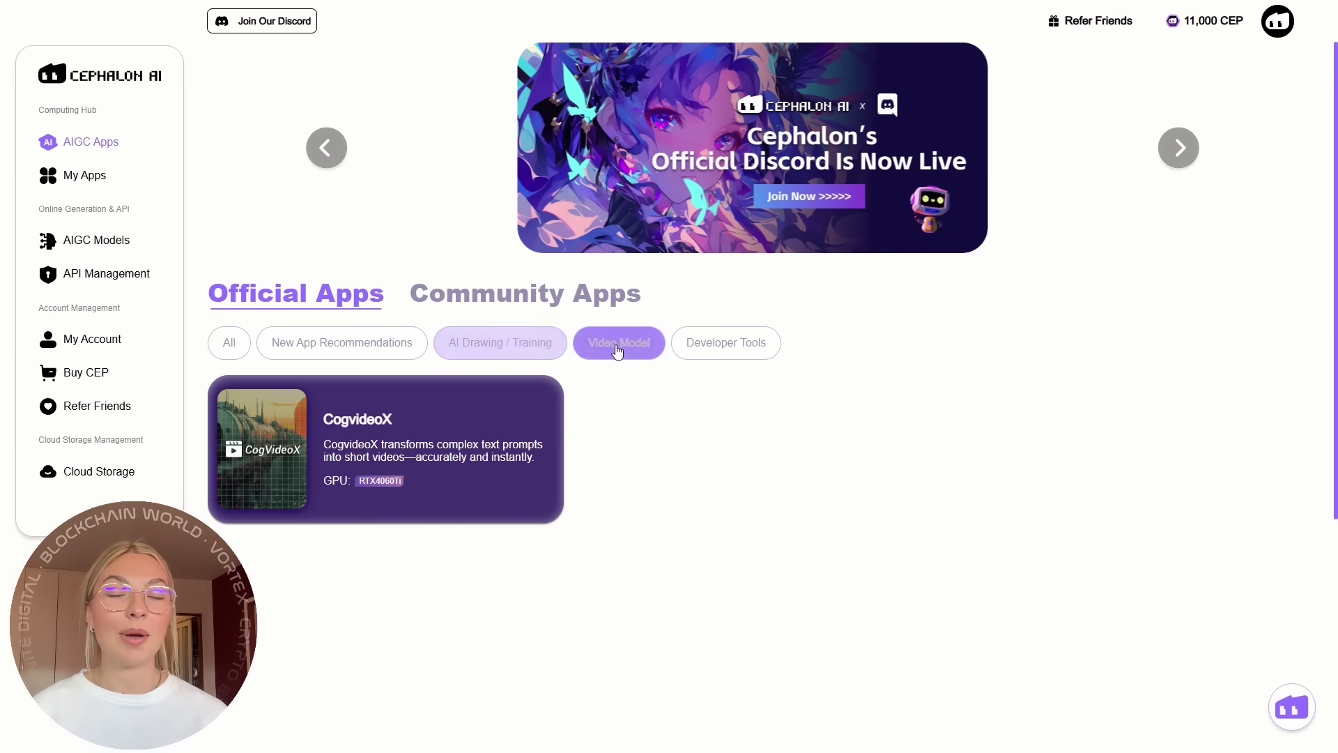
left_click(690, 346)
left_click(217, 343)
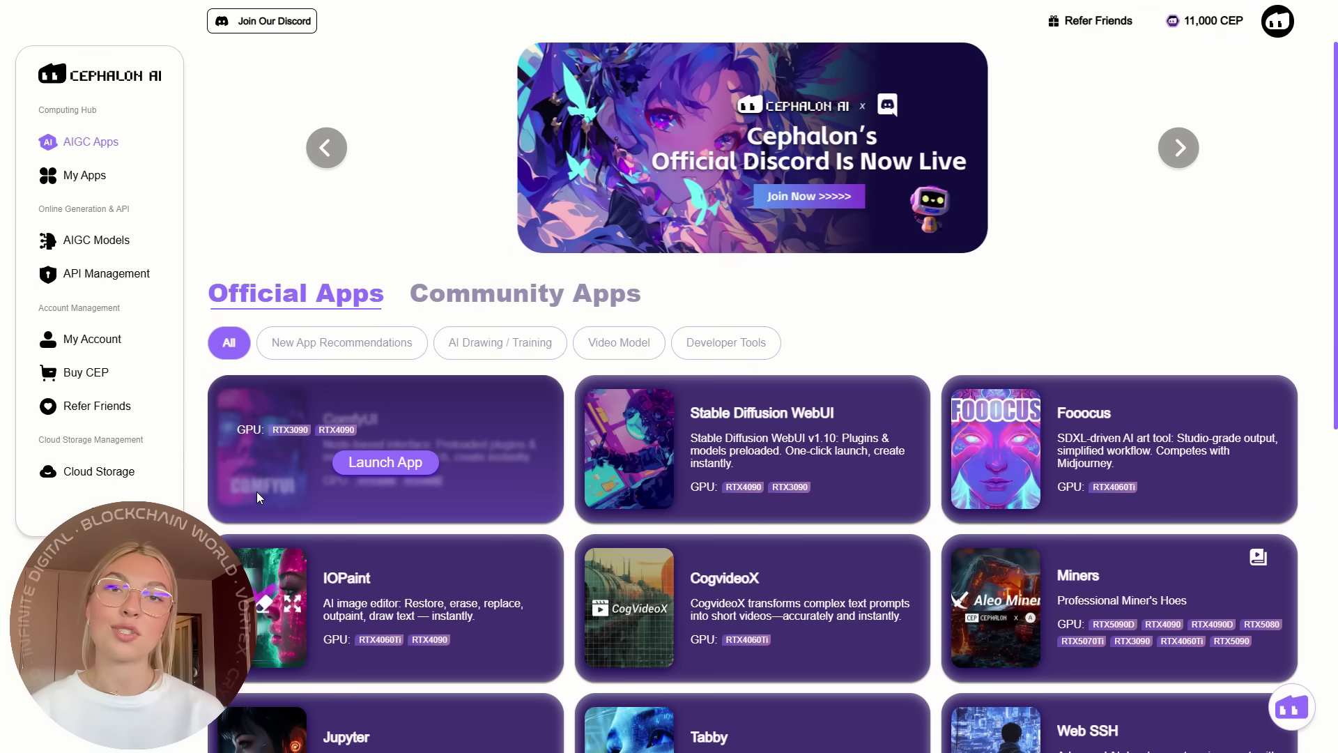
mouse_move(384, 450)
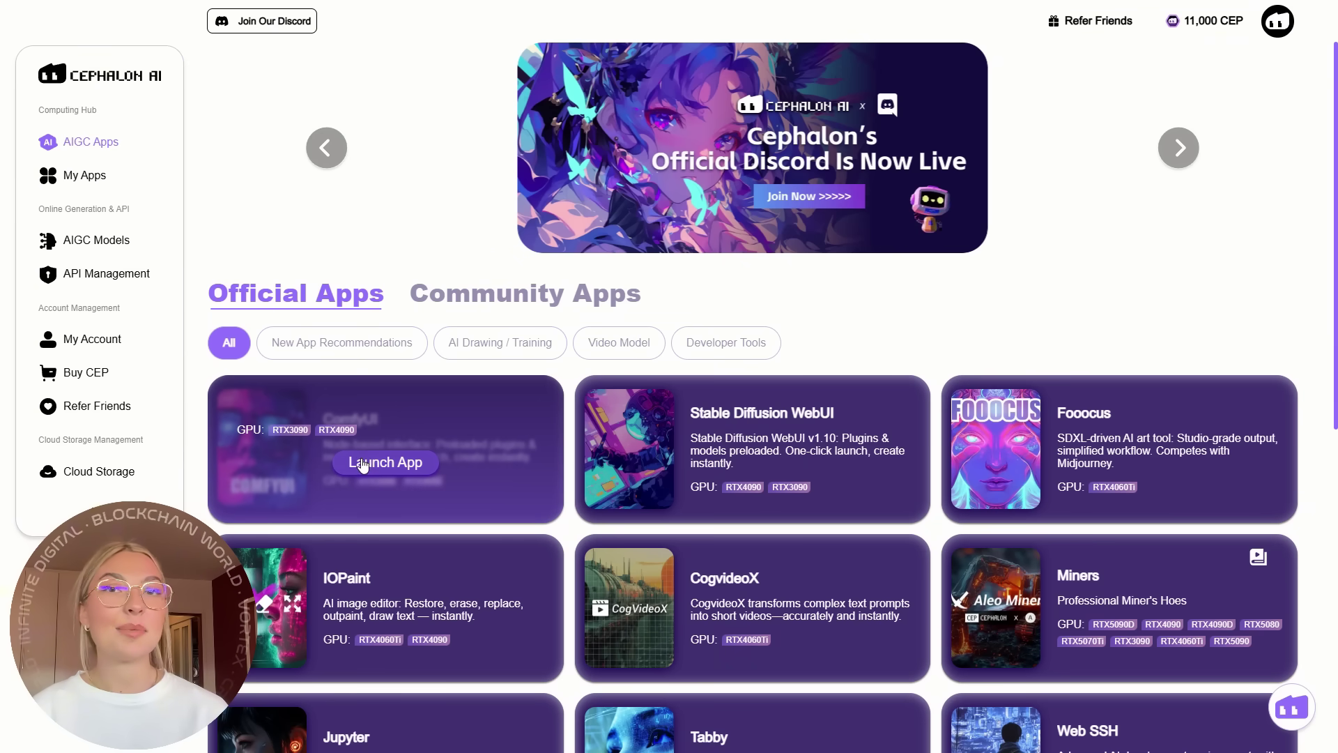
Begin a new ComfyUI app and browse the GPU carousel, ending back on RTX 3090
left_click(377, 453)
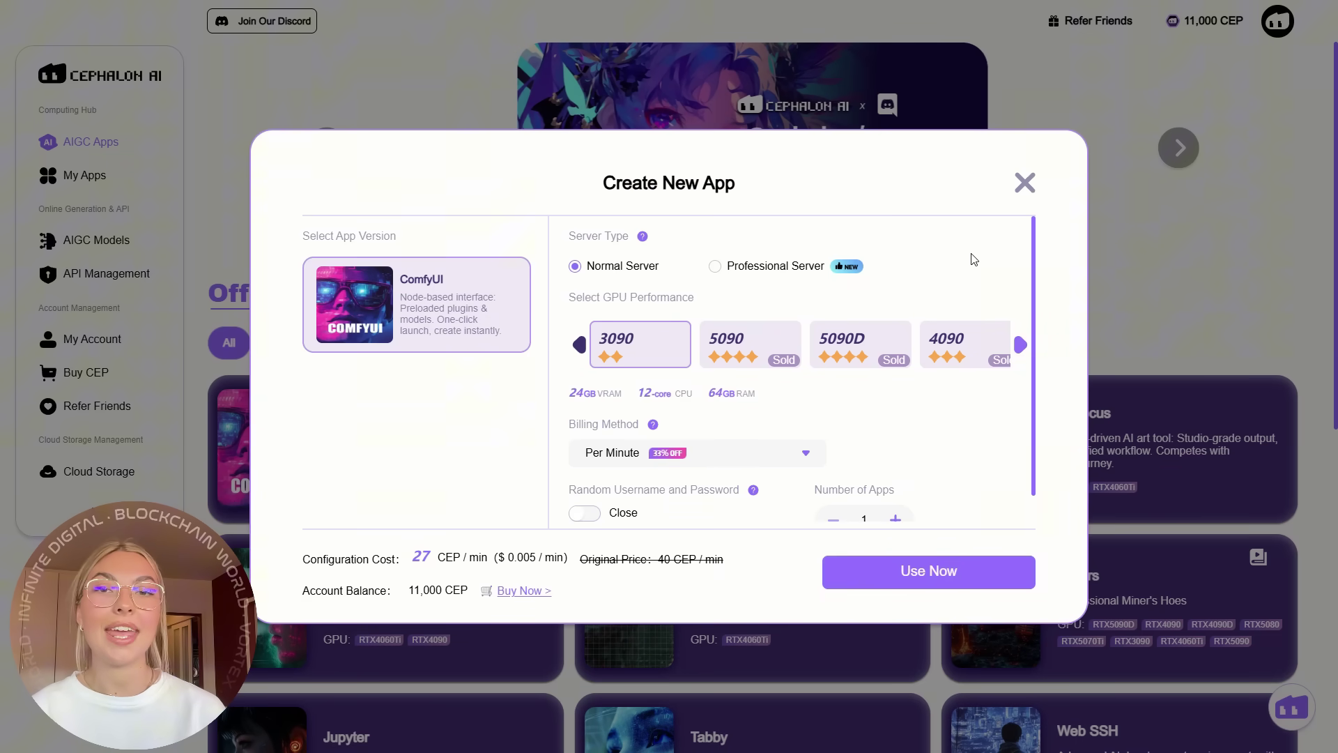
scroll(971, 260, "down", 1)
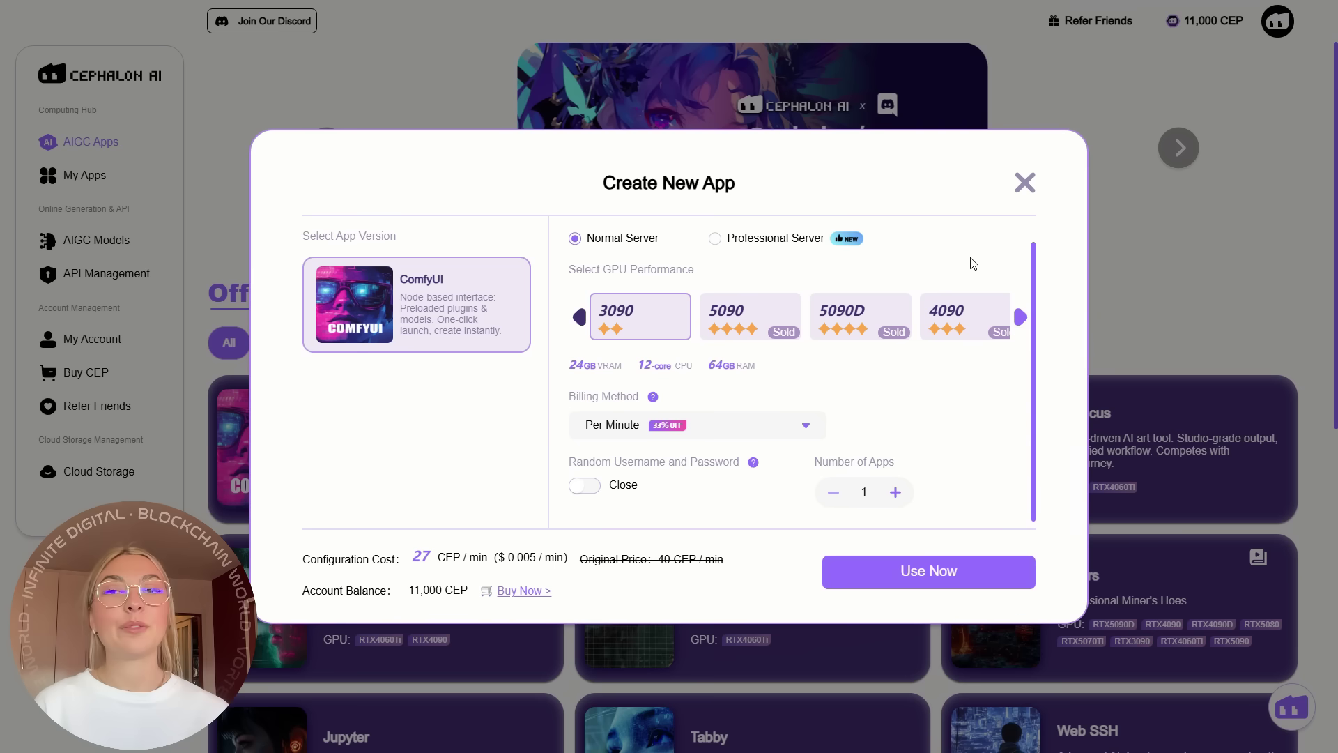
scroll(755, 335, "up", 1)
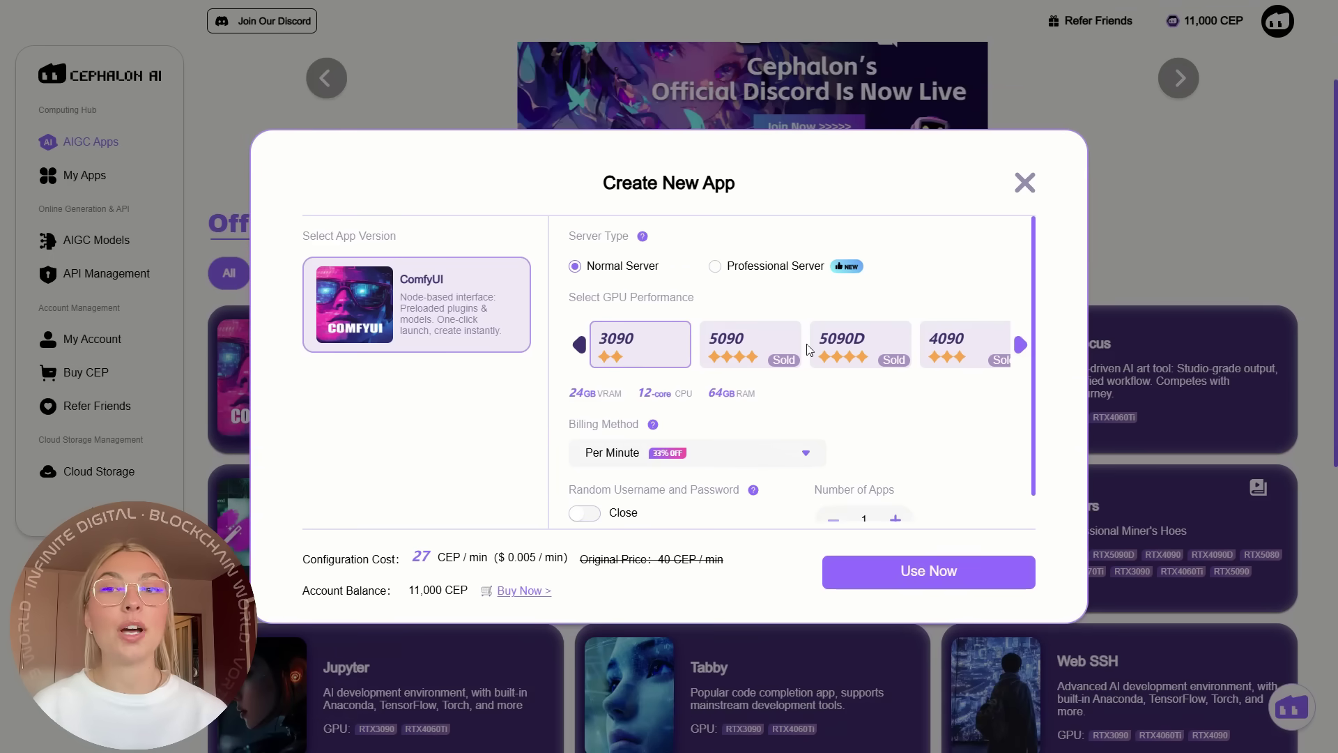
left_click(1023, 347)
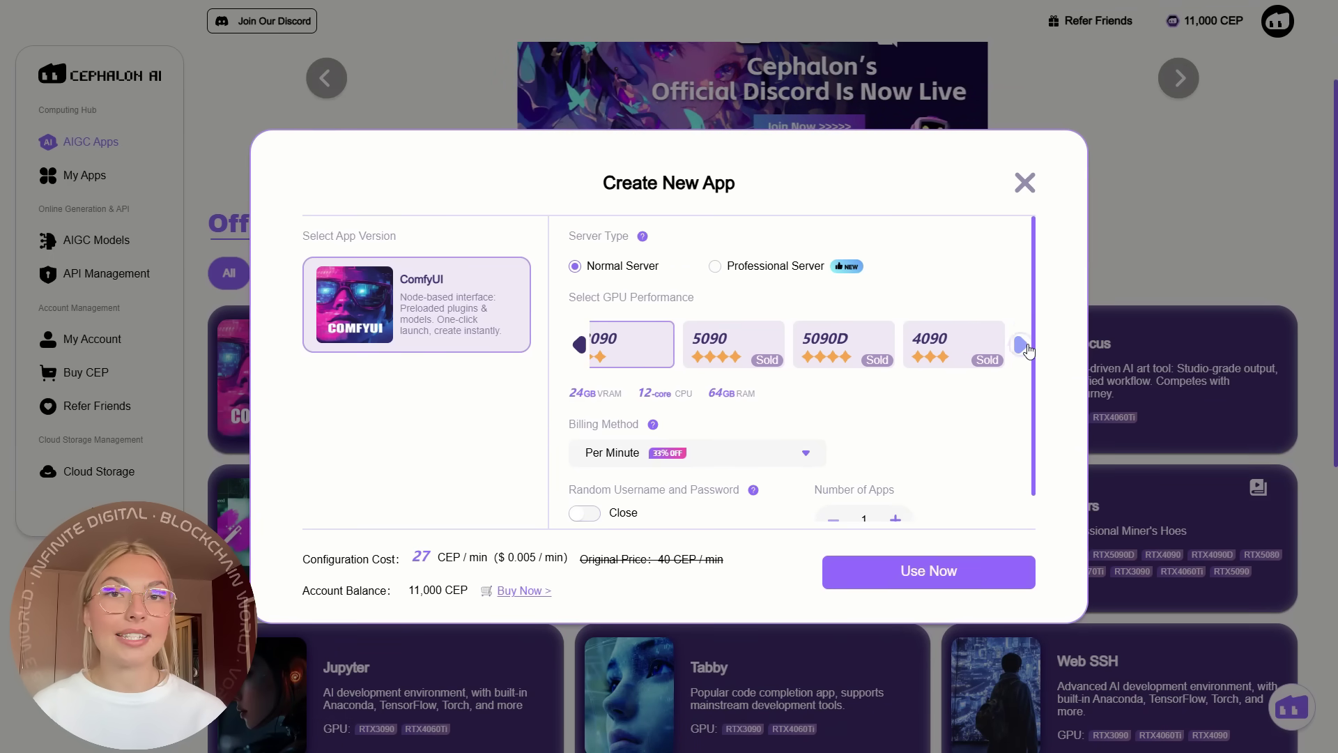
left_click(1023, 346)
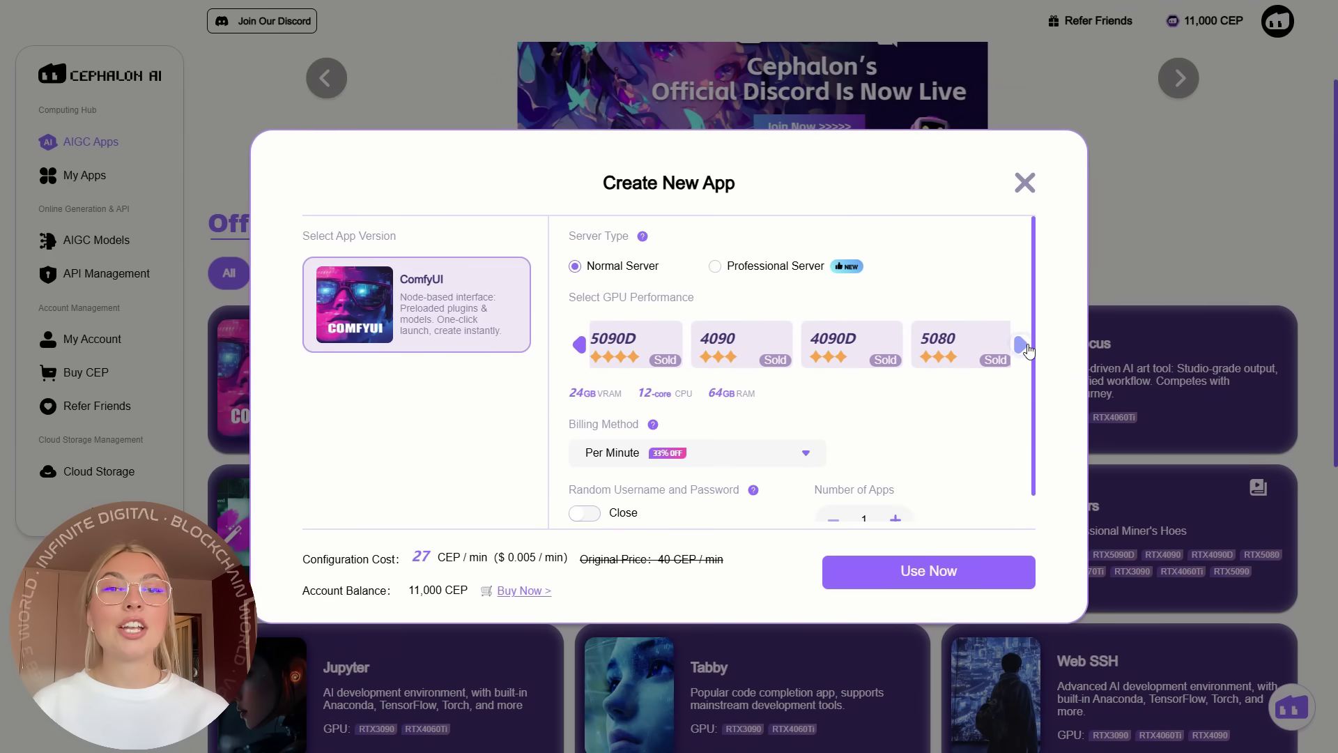
left_click(1022, 346)
left_click(1023, 345)
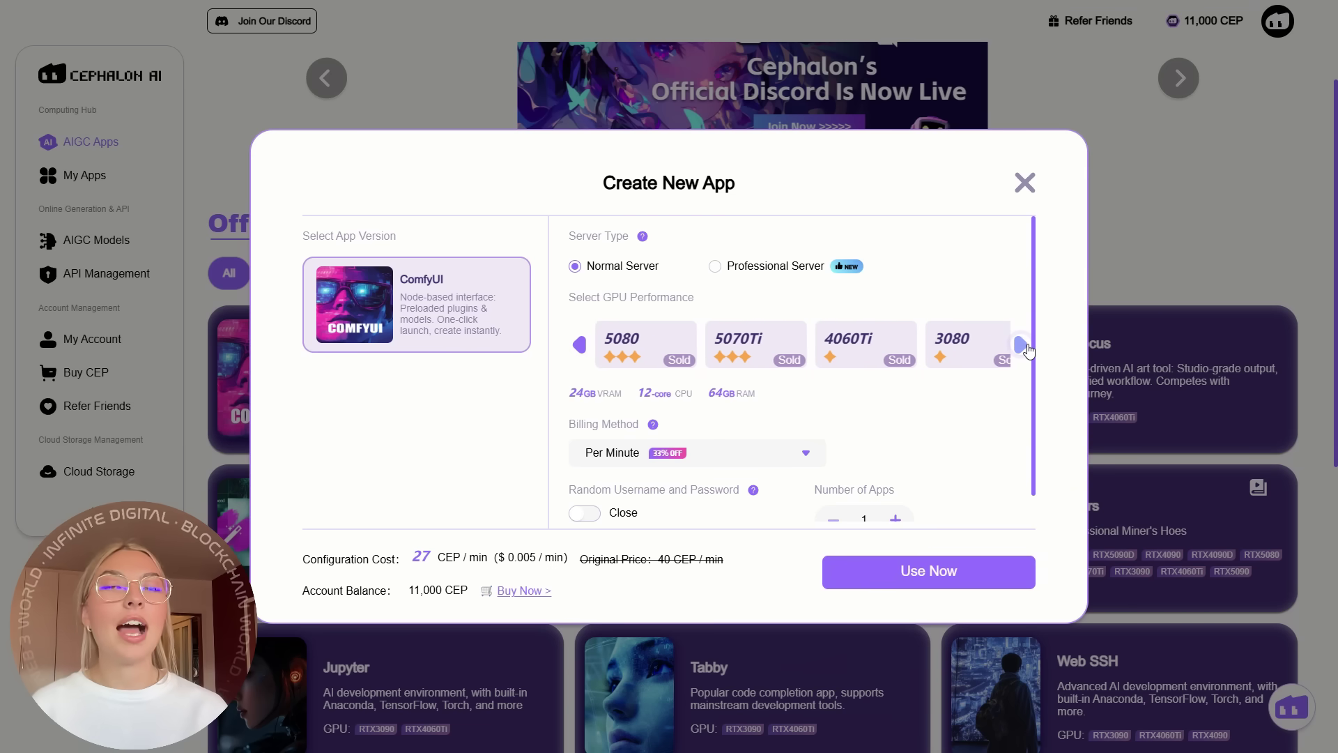
left_click(581, 346)
left_click(580, 345)
left_click(580, 345)
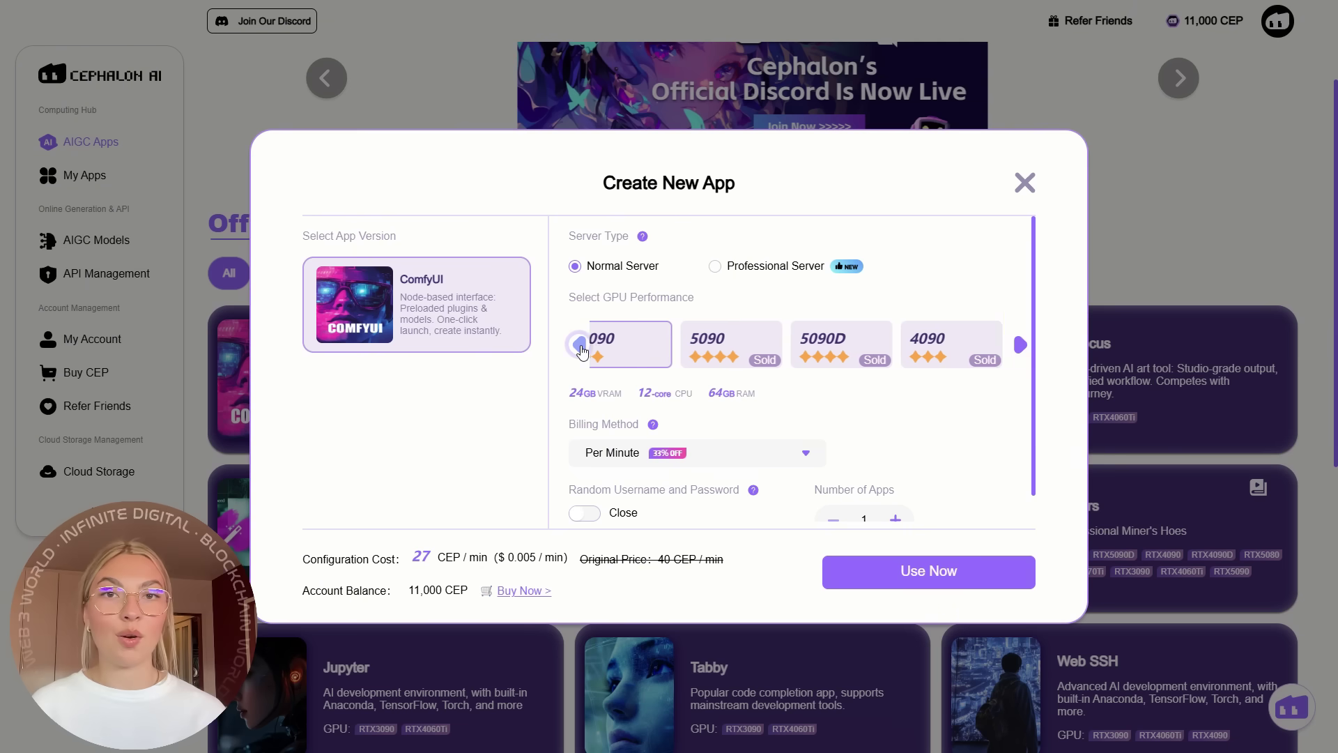
scroll(782, 439, "down", 1)
Keep per-minute billing on a normal server and launch the ComfyUI app with Use Now
left_click(784, 429)
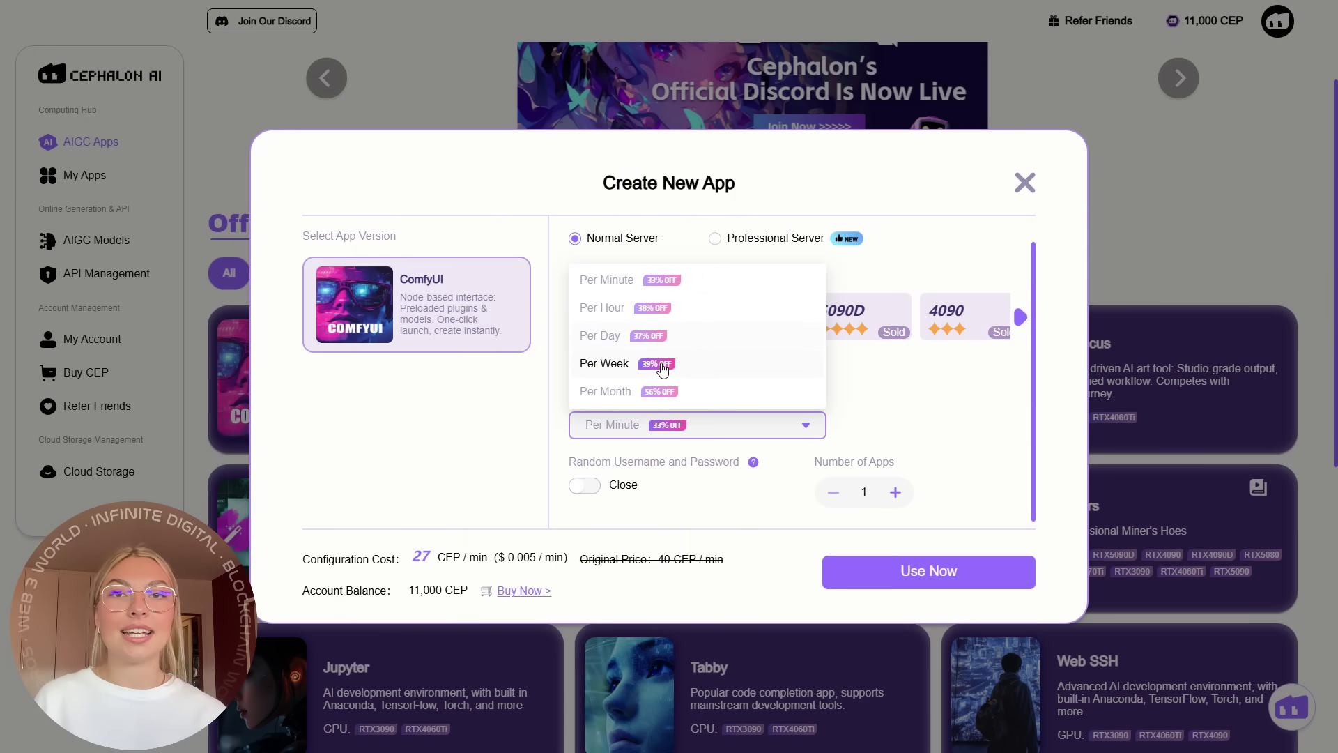
left_click(649, 289)
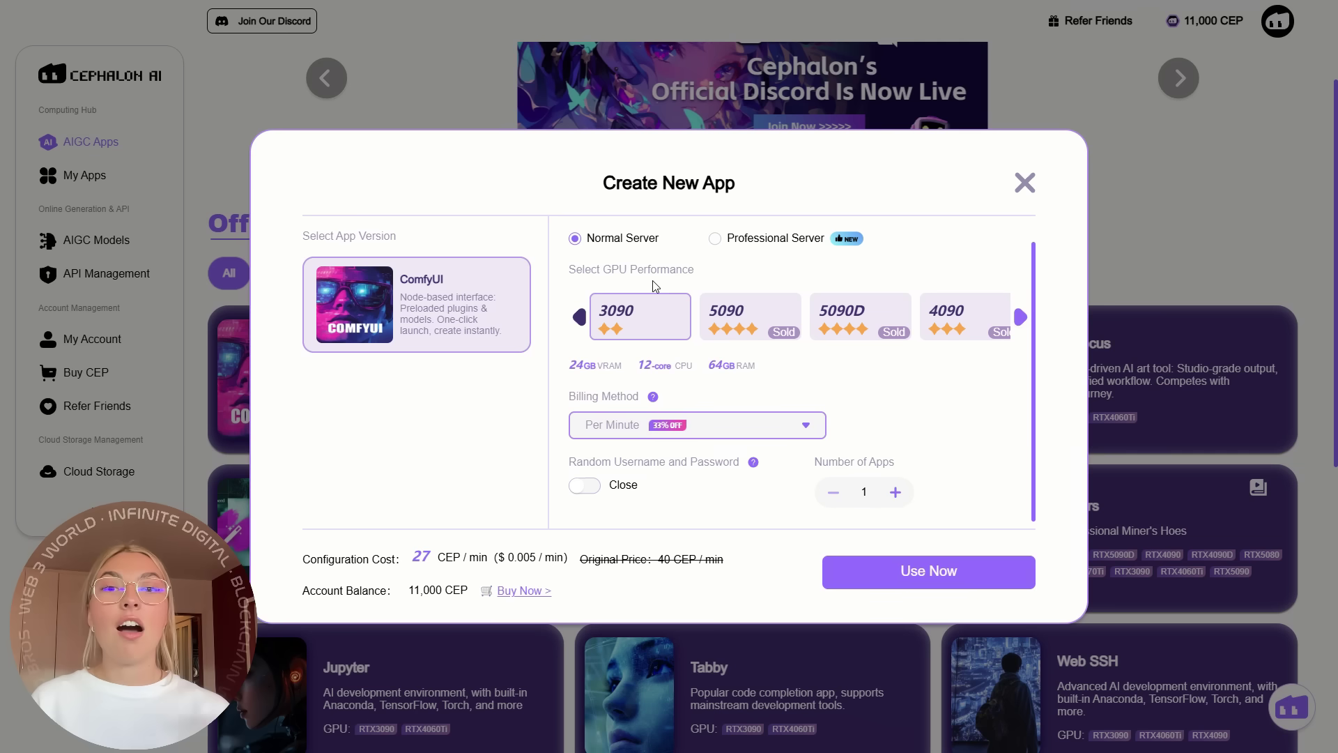
left_click(717, 241)
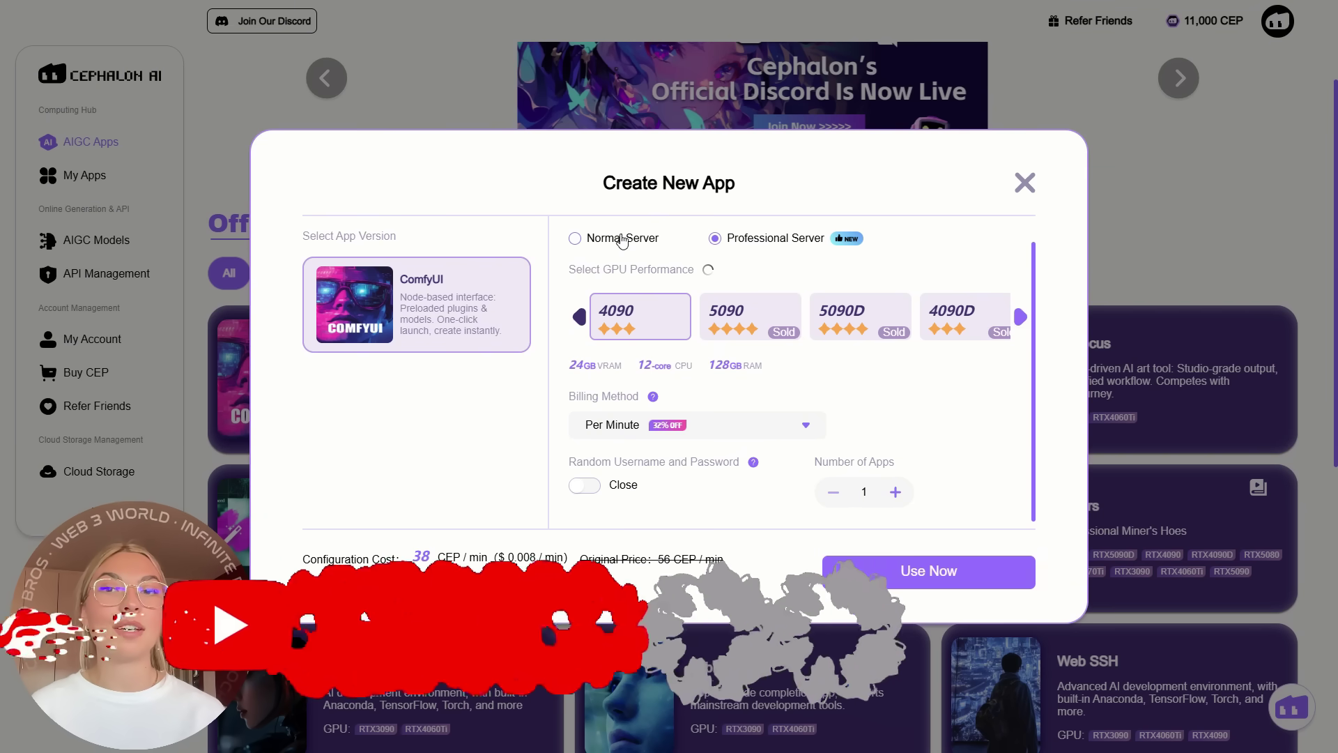
left_click(622, 241)
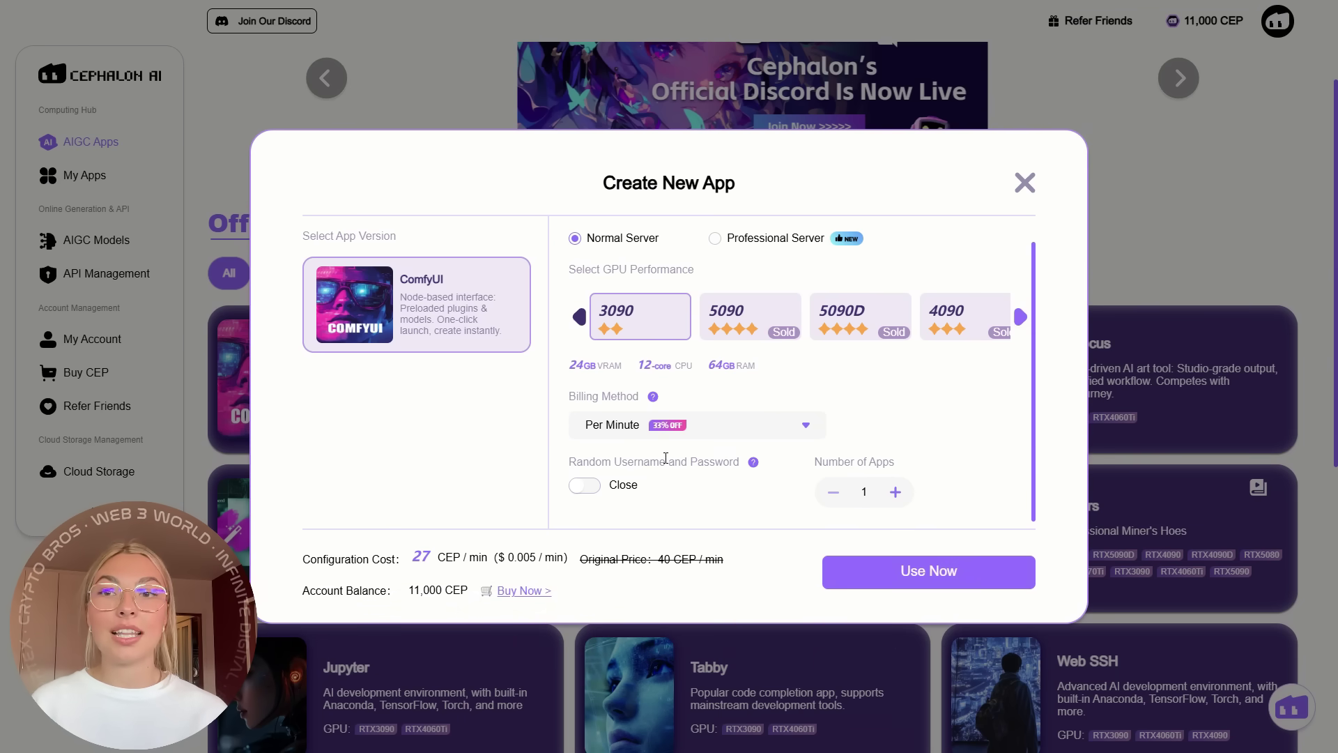
left_click(956, 579)
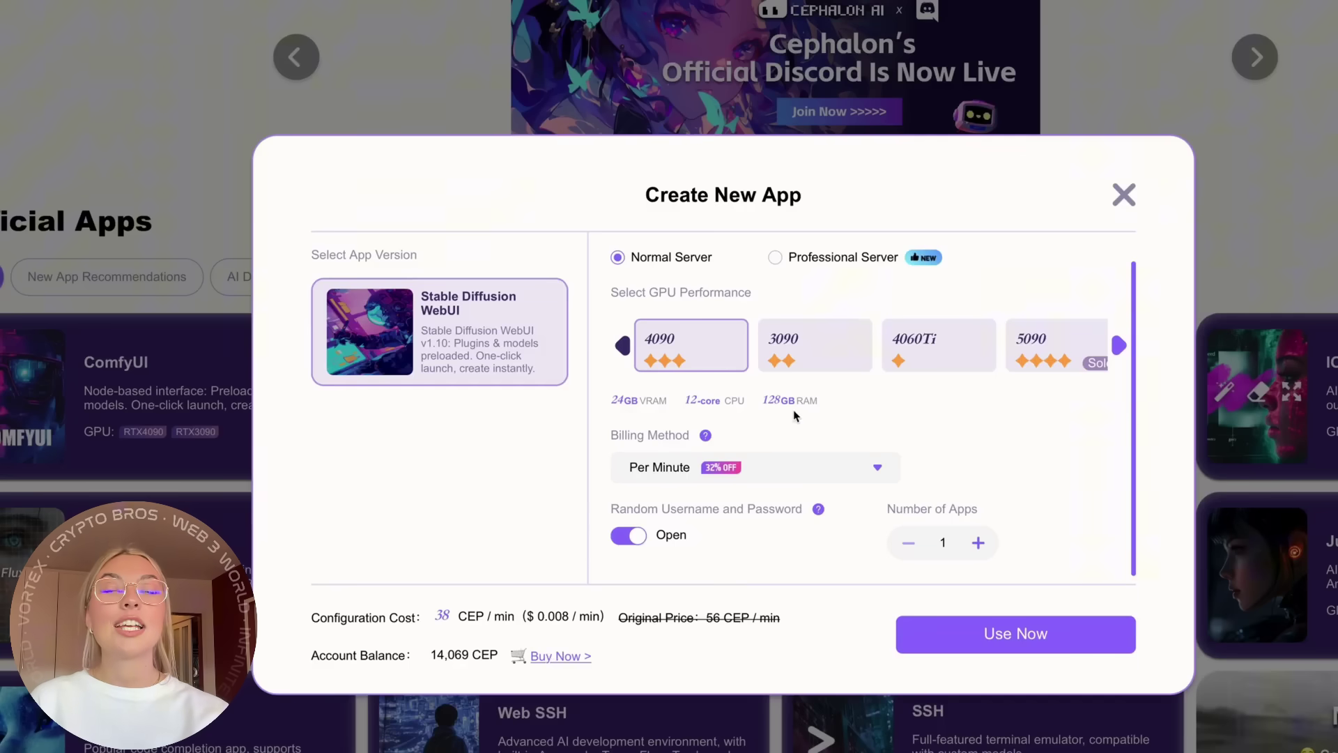
scroll(936, 496, "up", 1)
scroll(900, 461, "down", 1)
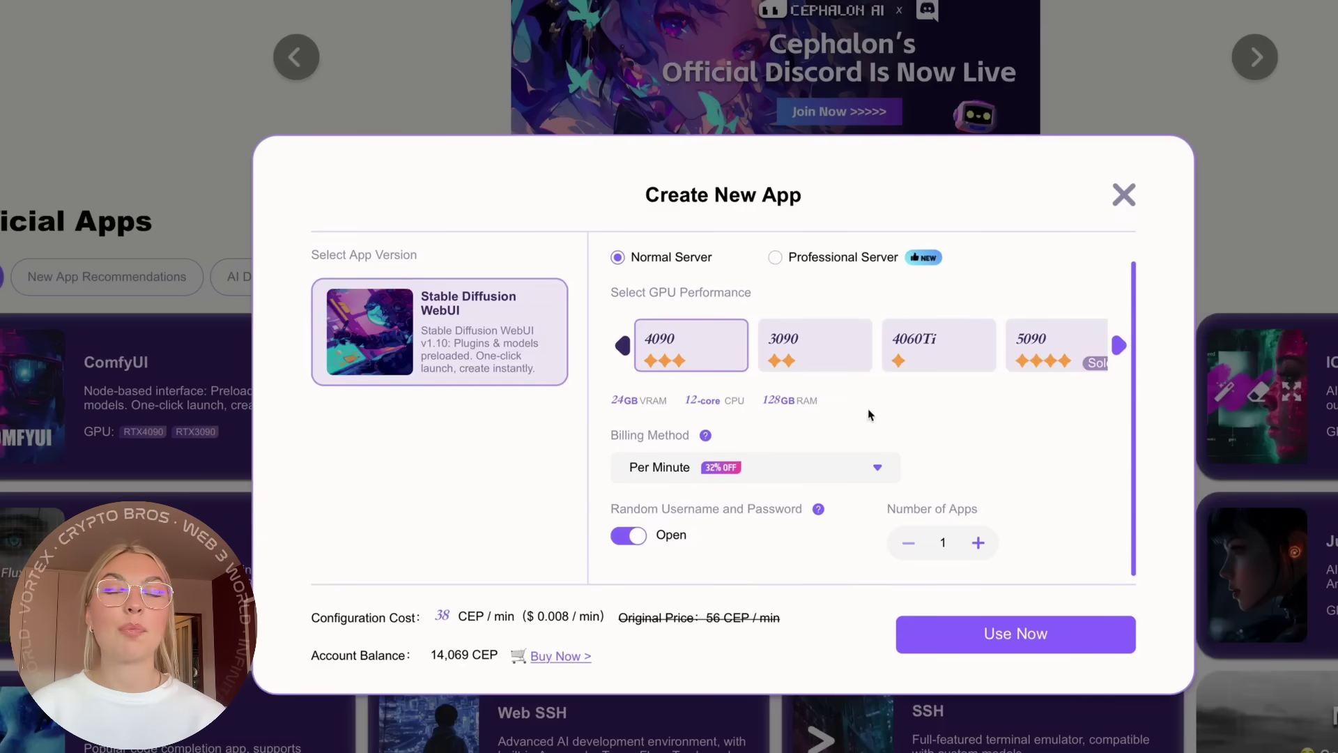
Launch the Stable Diffusion WebUI app on RTX 4090 with Use Now
left_click(994, 630)
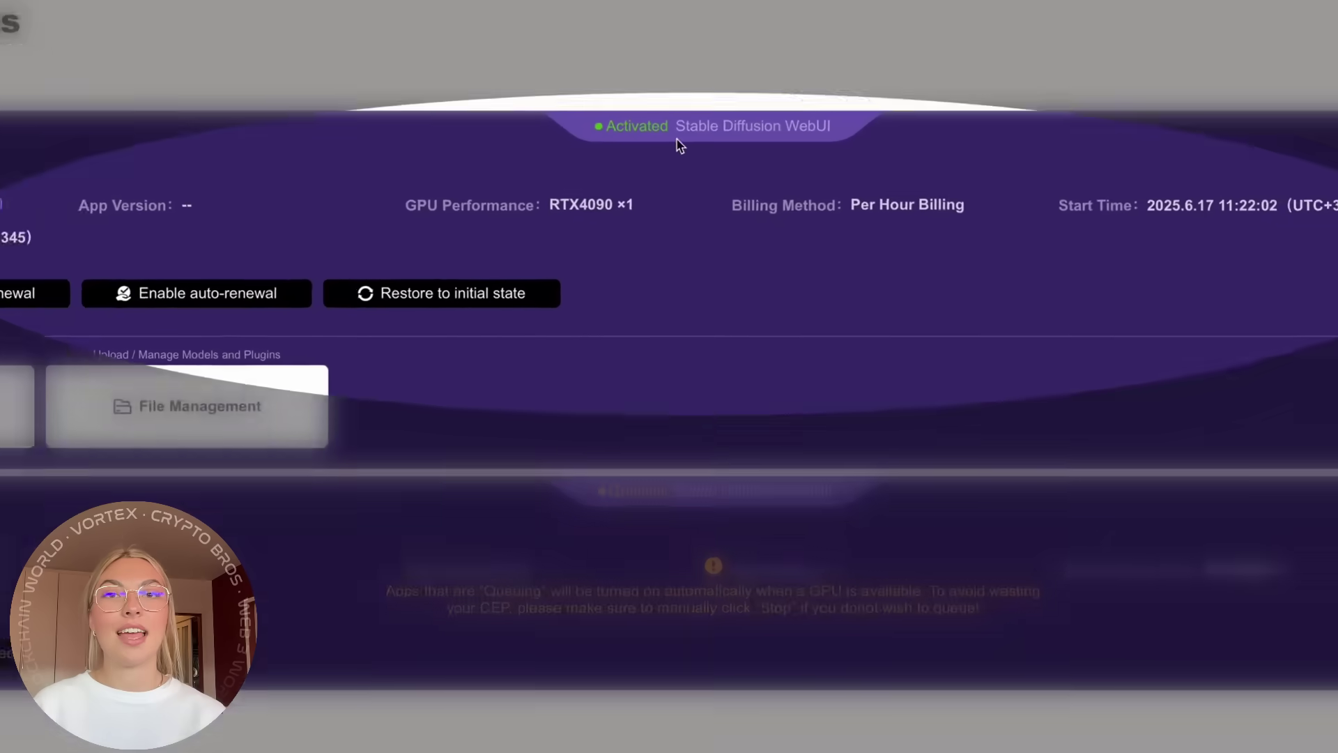
left_click(599, 184)
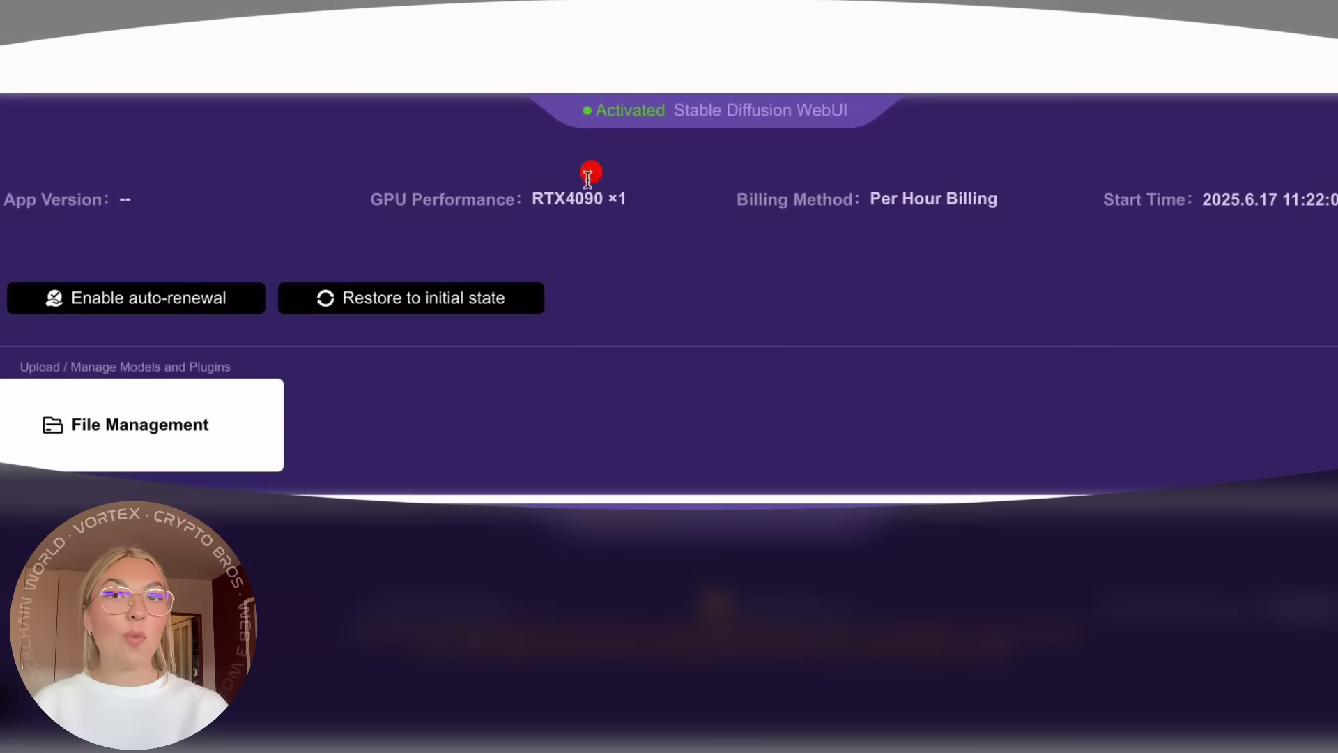
left_click(645, 258)
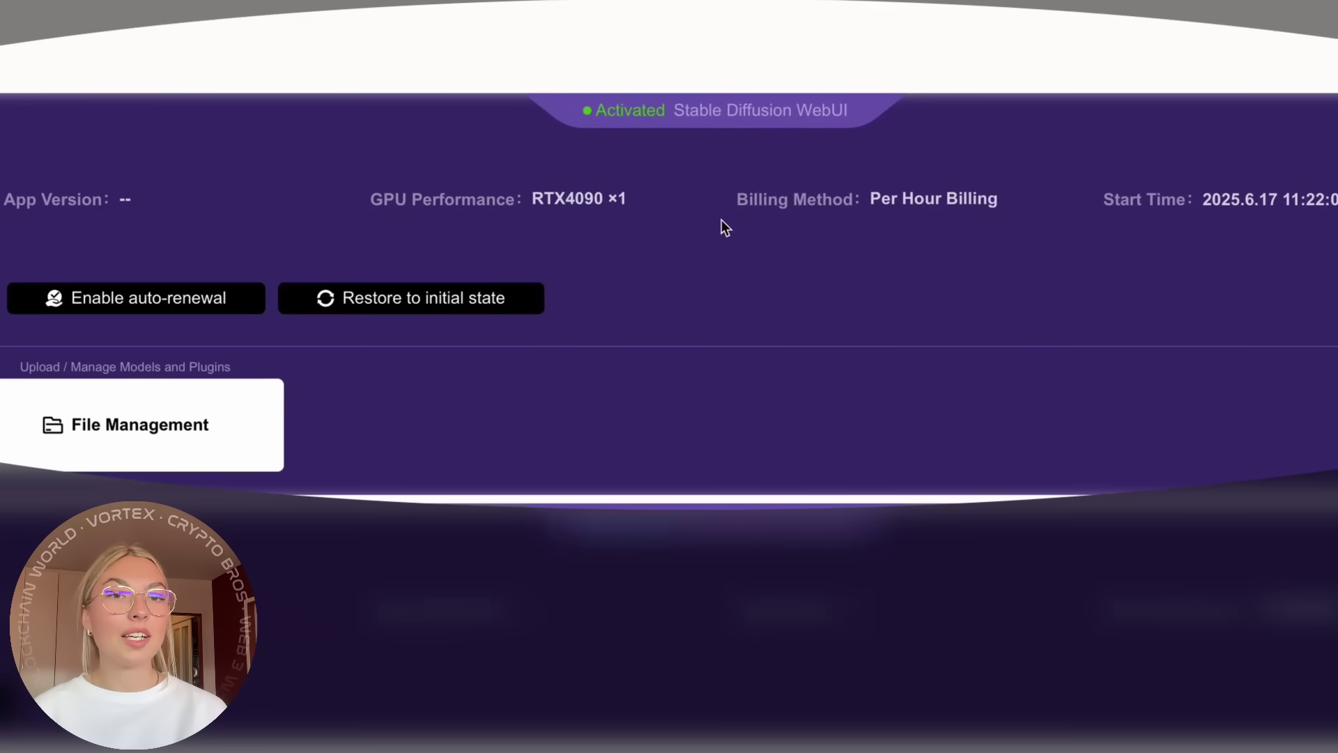
left_click(962, 202)
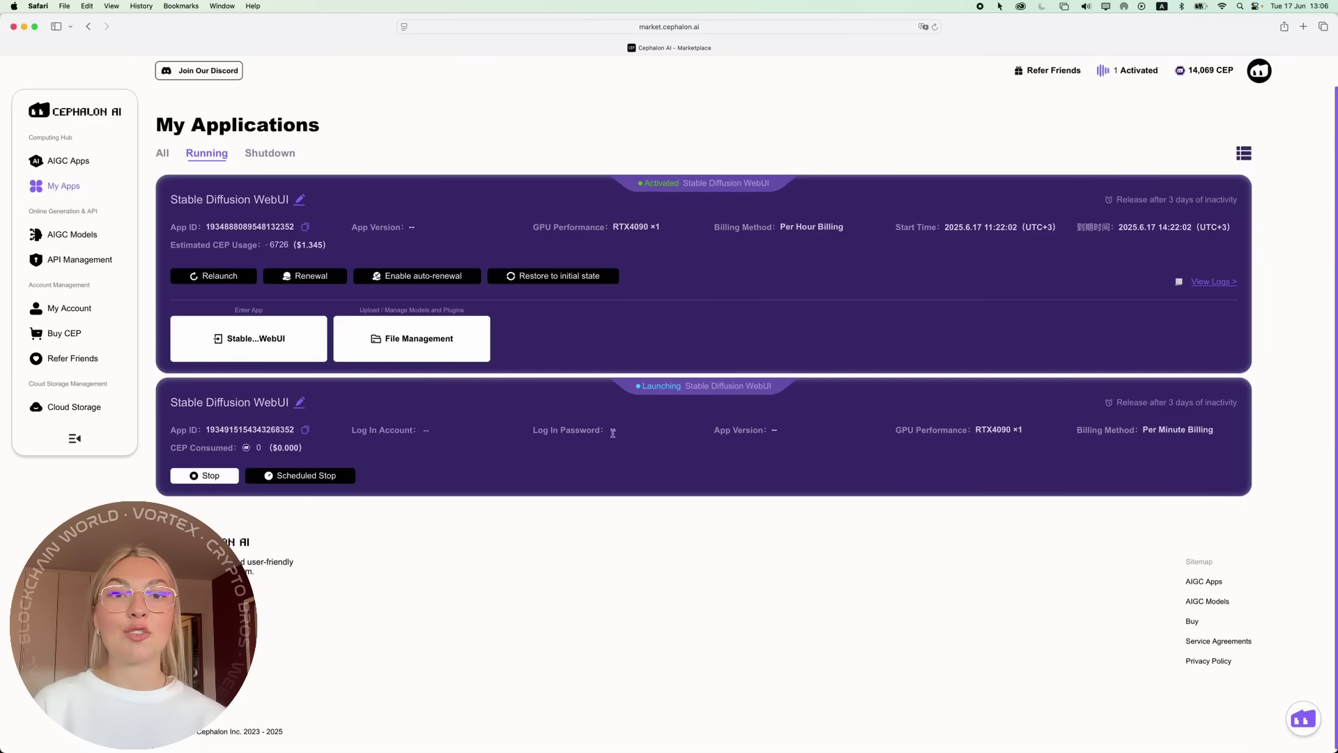
Enter the running Stable Diffusion WebUI app and dismiss the Usage Tips dialog
left_click(255, 348)
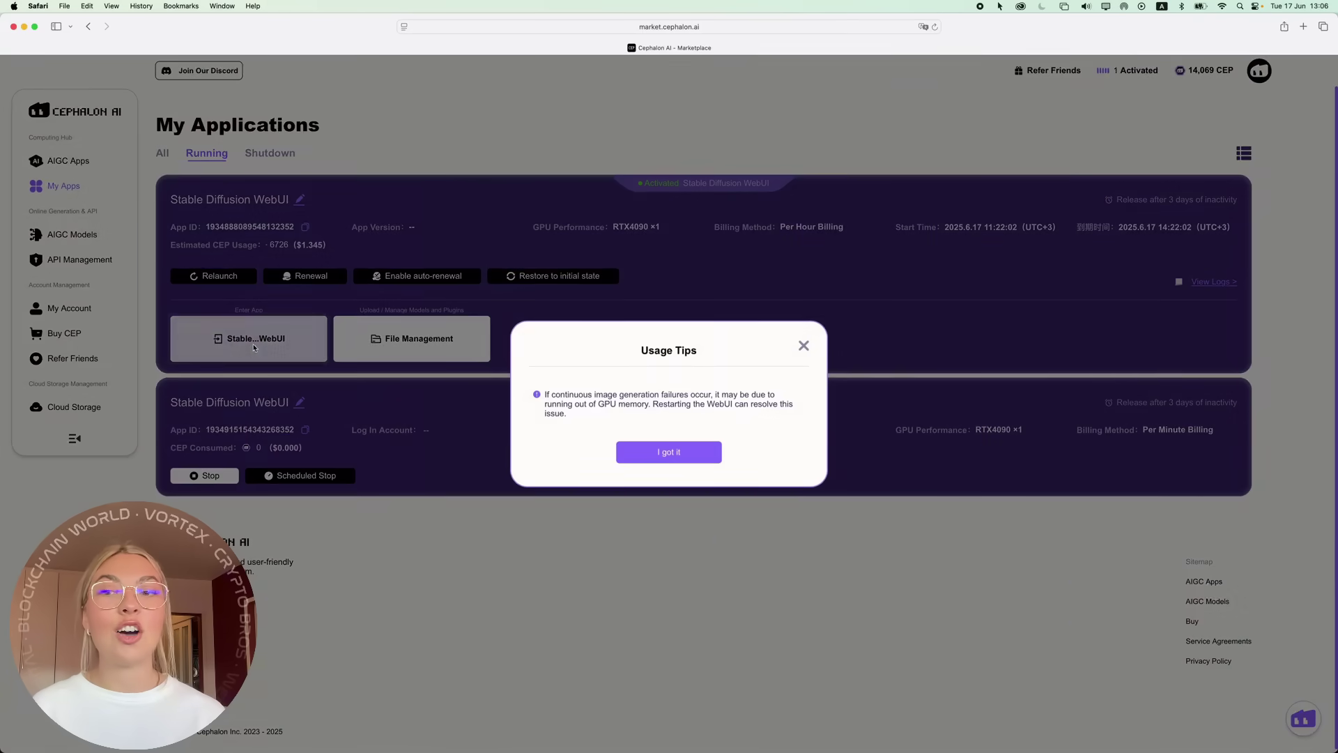
left_click(673, 456)
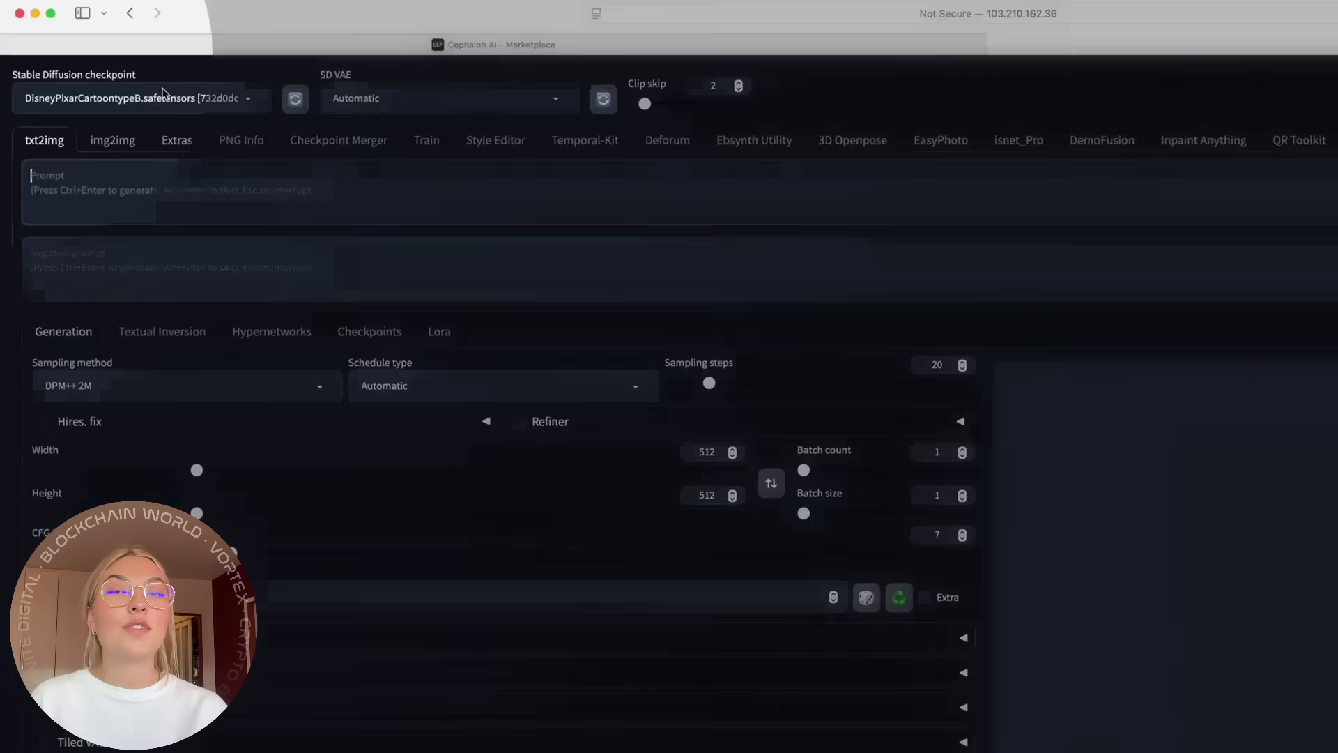
Review the checkpoint list and keep DisneyPixarCartoontypeB selected
left_click(75, 85)
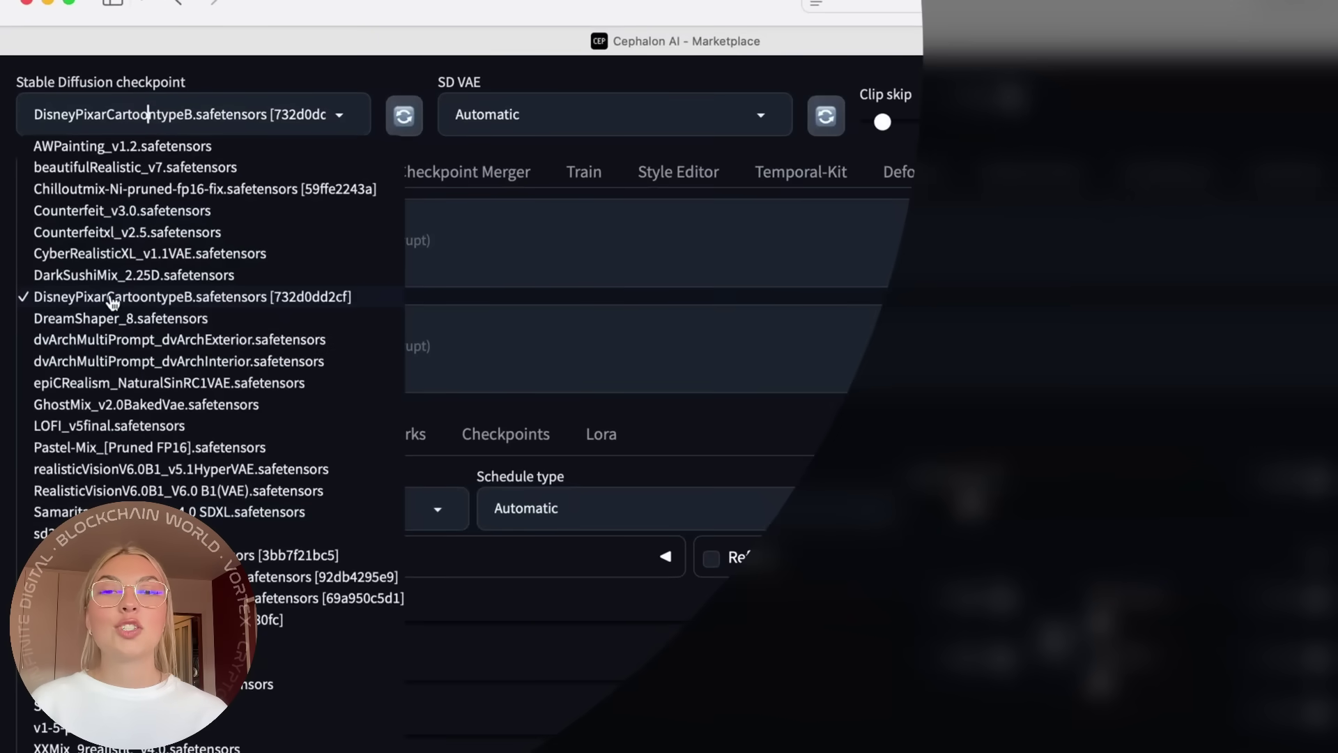
left_click(114, 305)
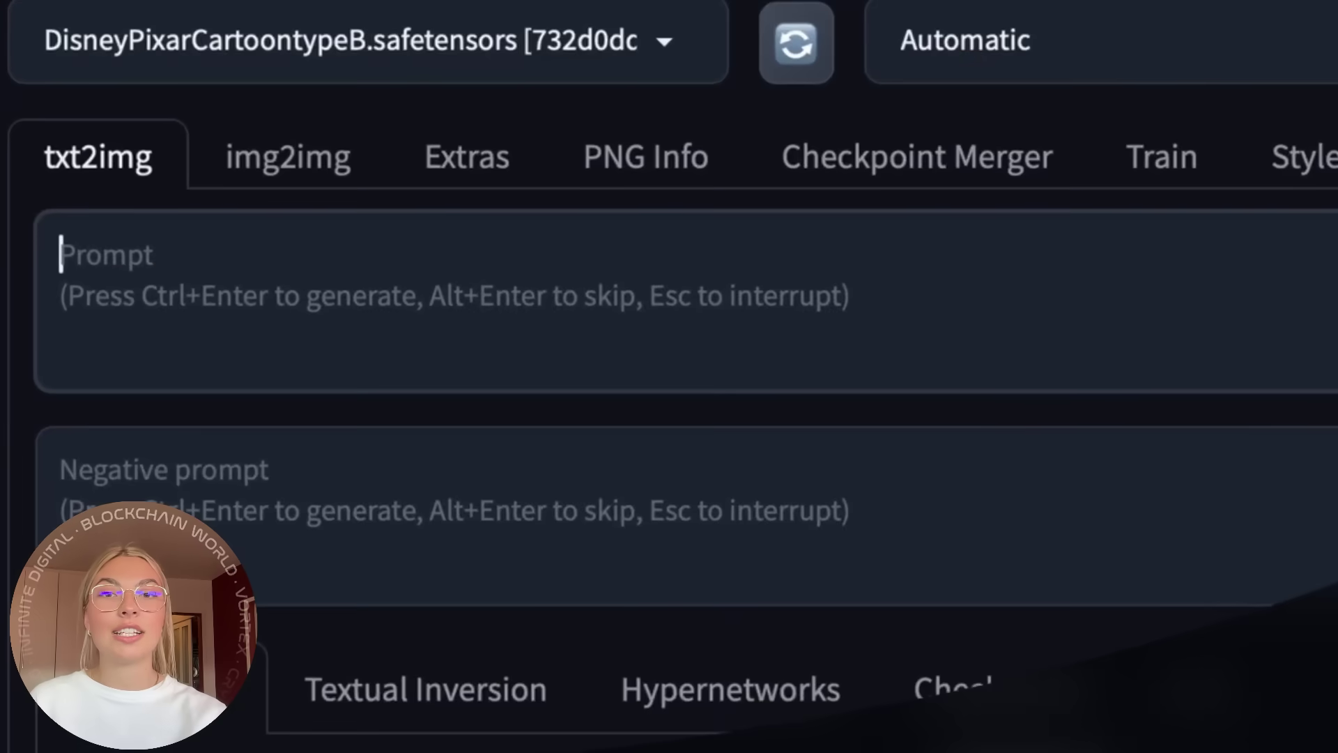
type("A dog t")
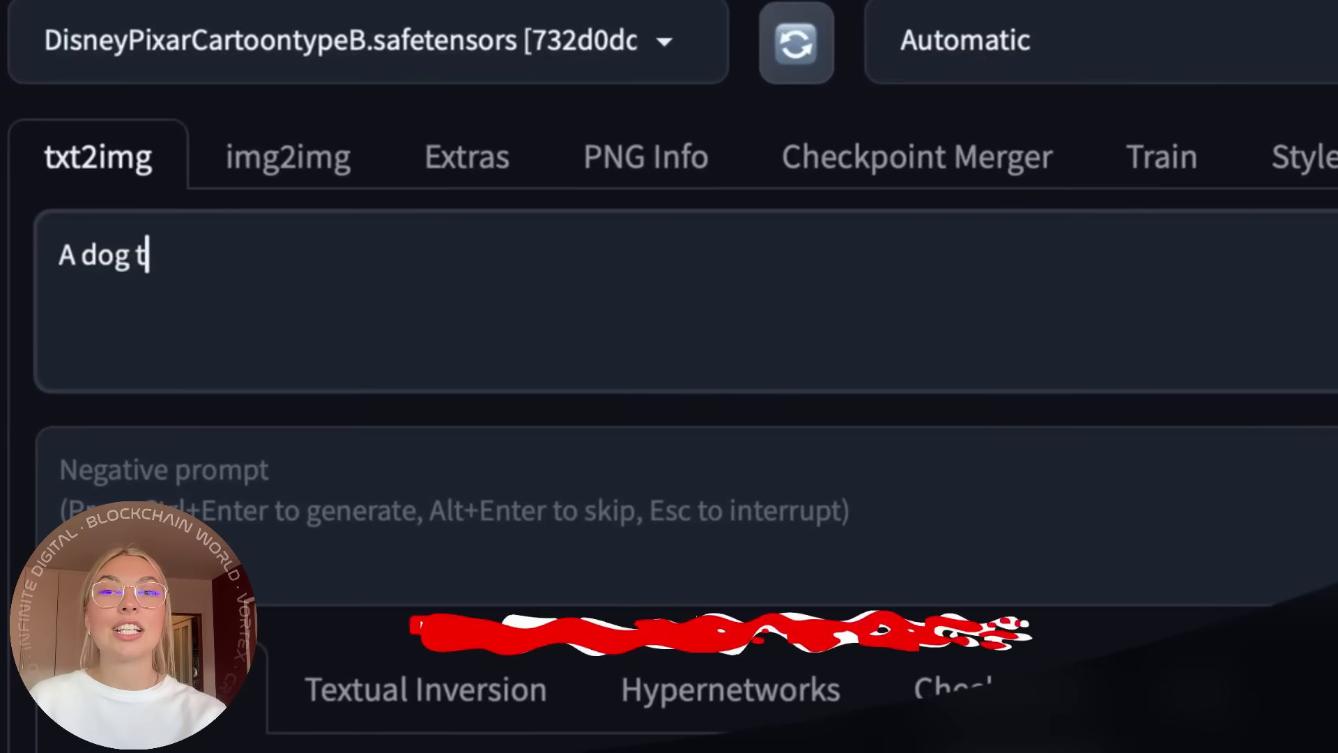
type("hat is eating sushi")
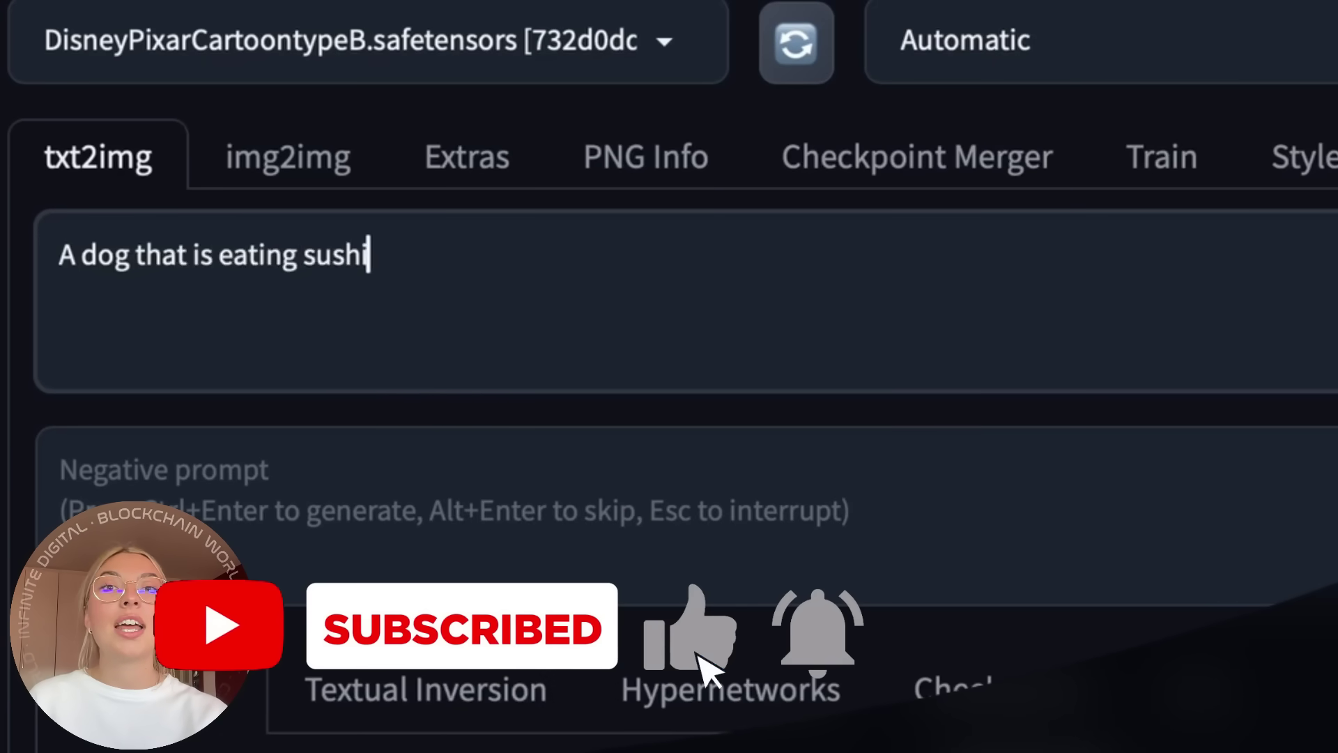
type(" in a restau")
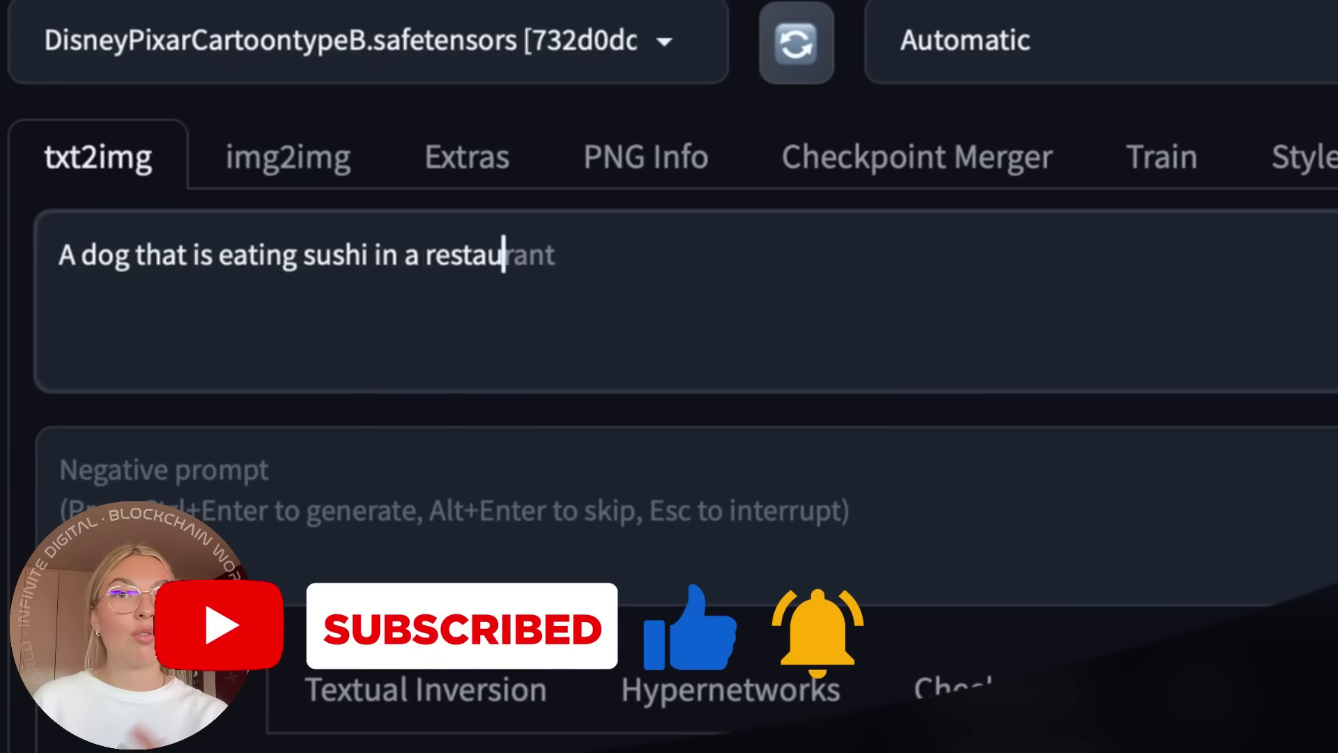
type("rant")
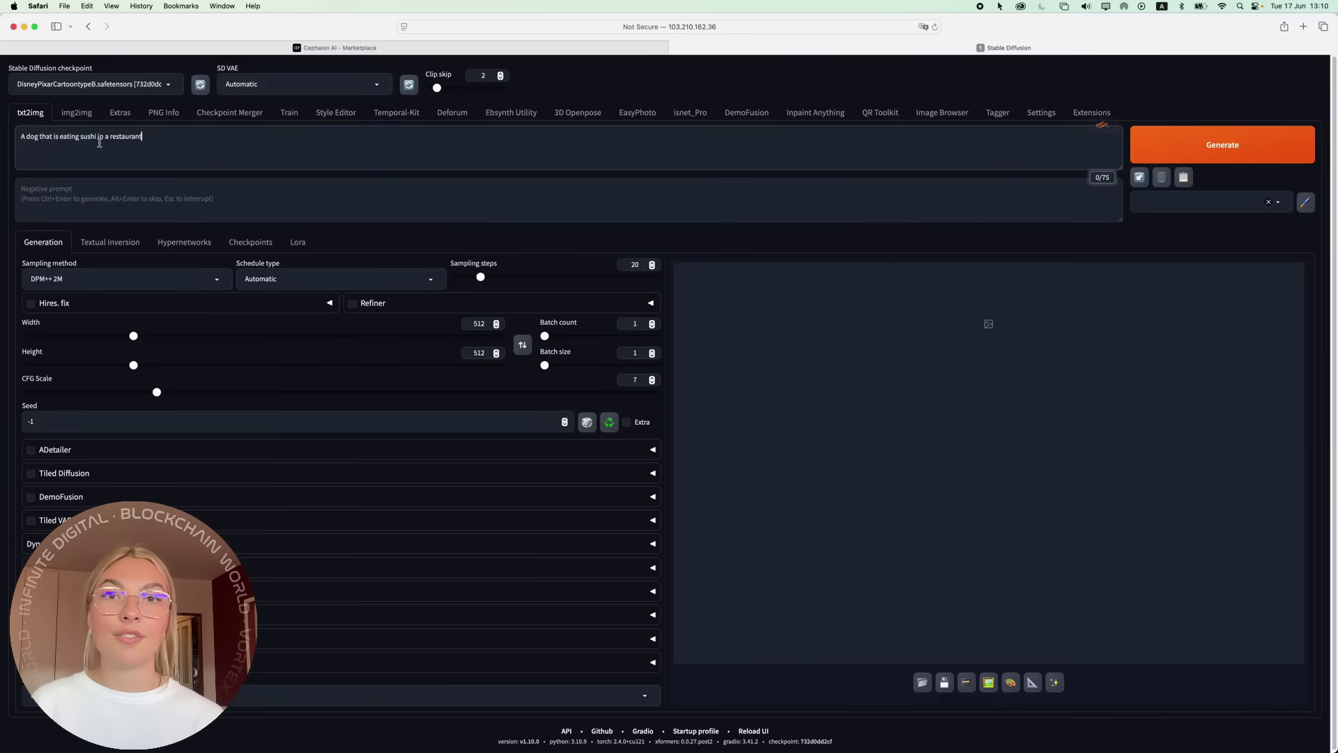
Widen the output from 512 to 776 pixels and generate the dog-eating-sushi image
left_click_drag(133, 336, 157, 336)
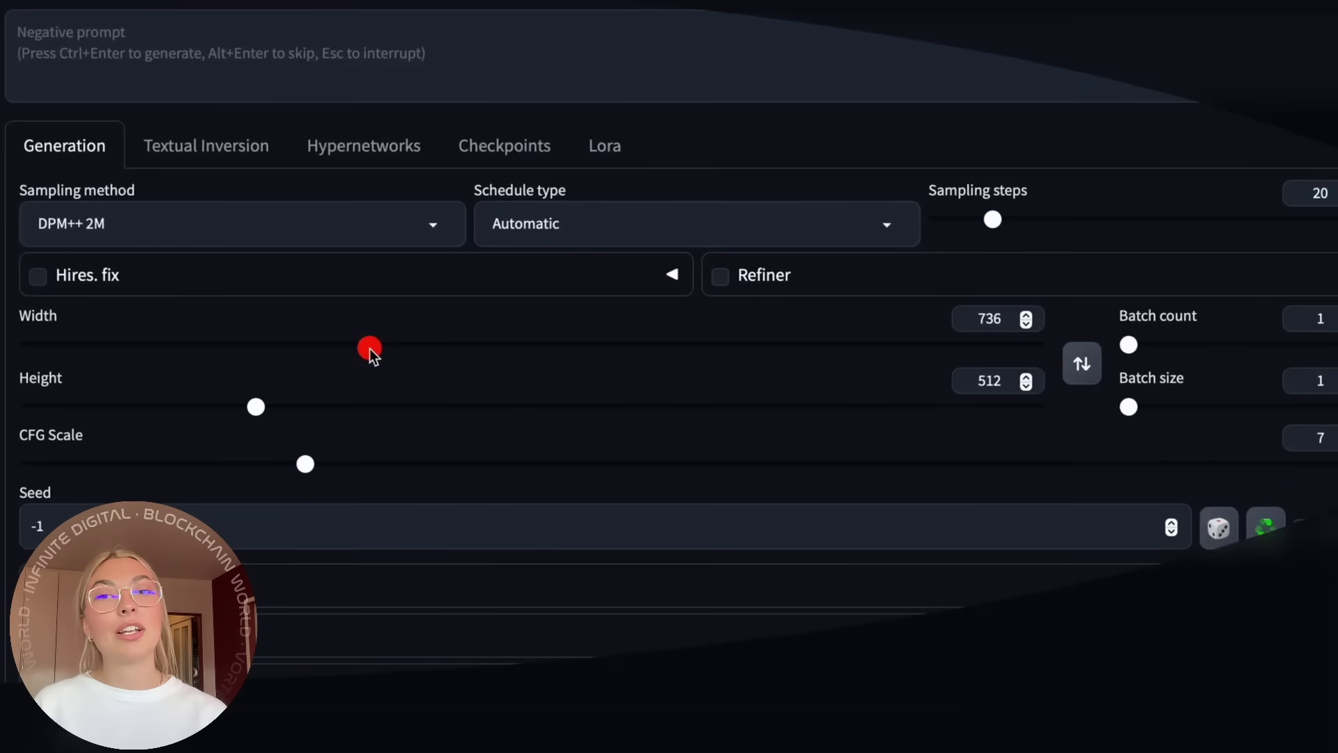
left_click_drag(370, 348, 379, 348)
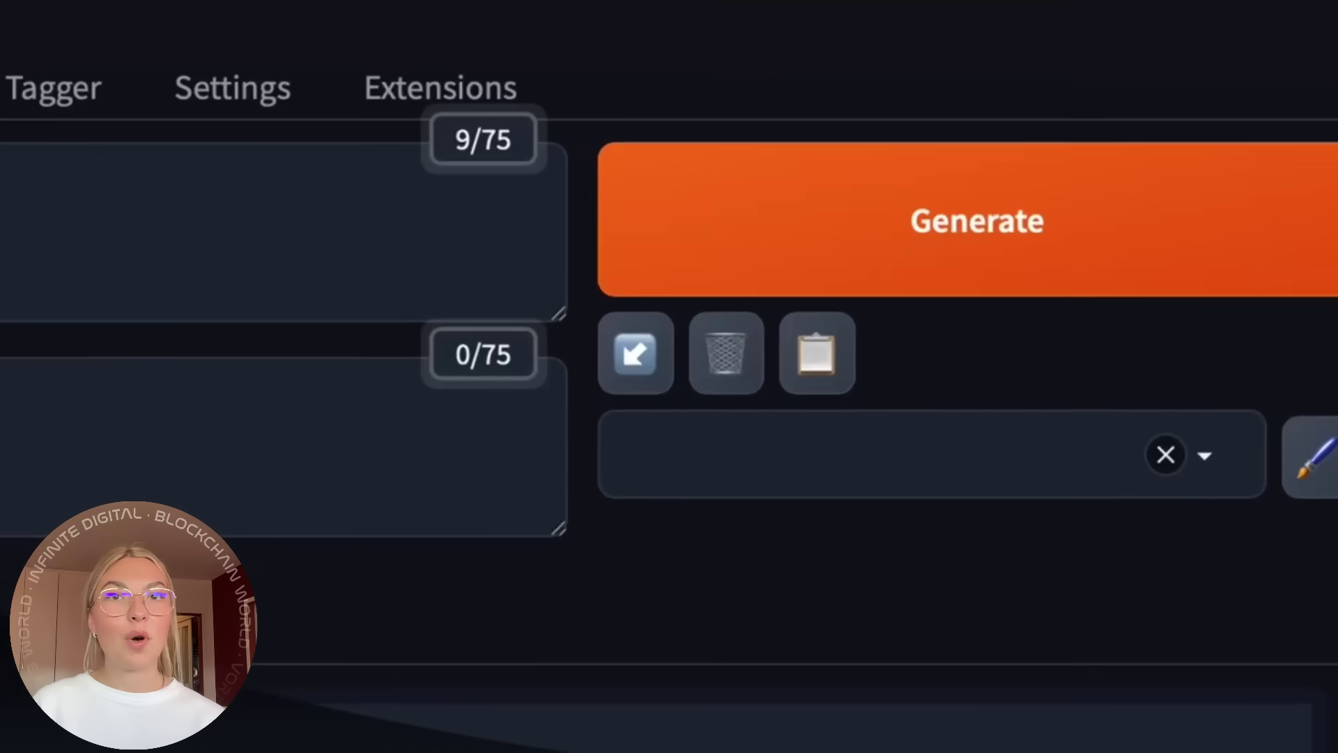
left_click(947, 240)
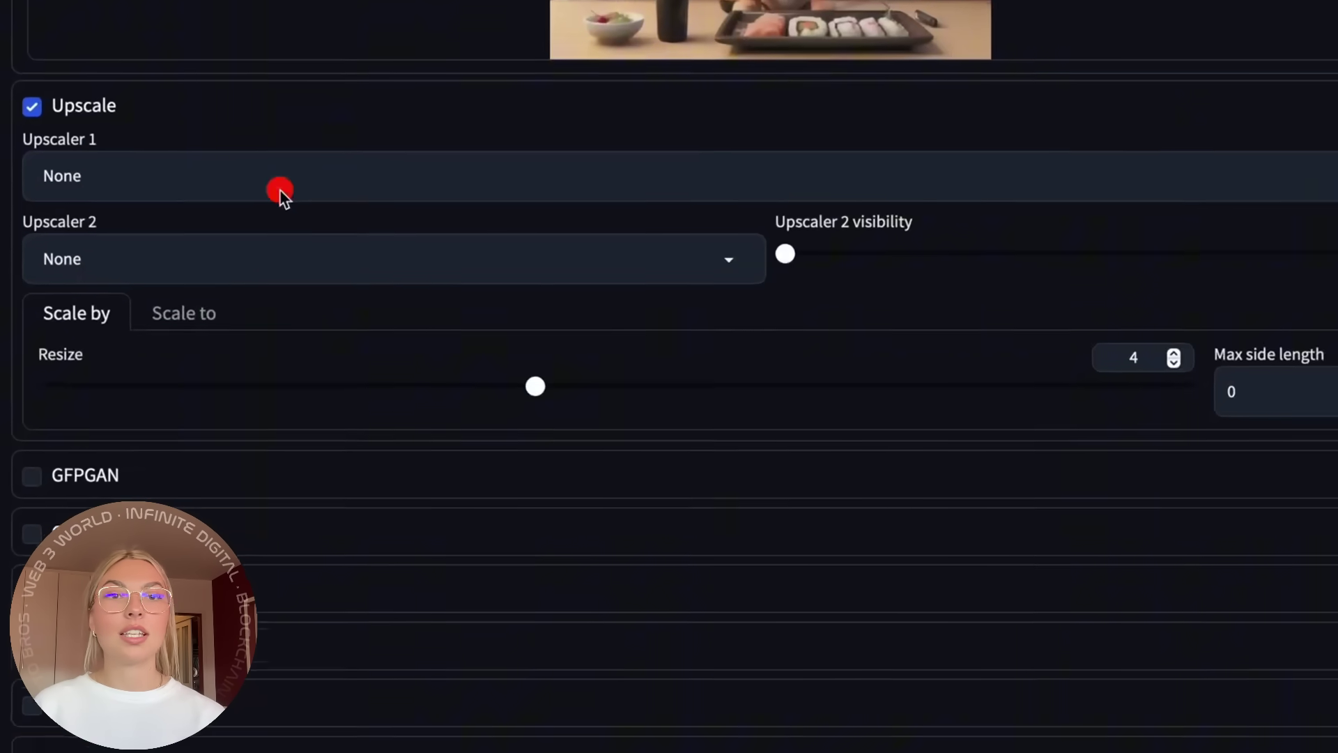
Glance at the Extras upscalers, then set txt2img output size to 1280 by 720
left_click(280, 189)
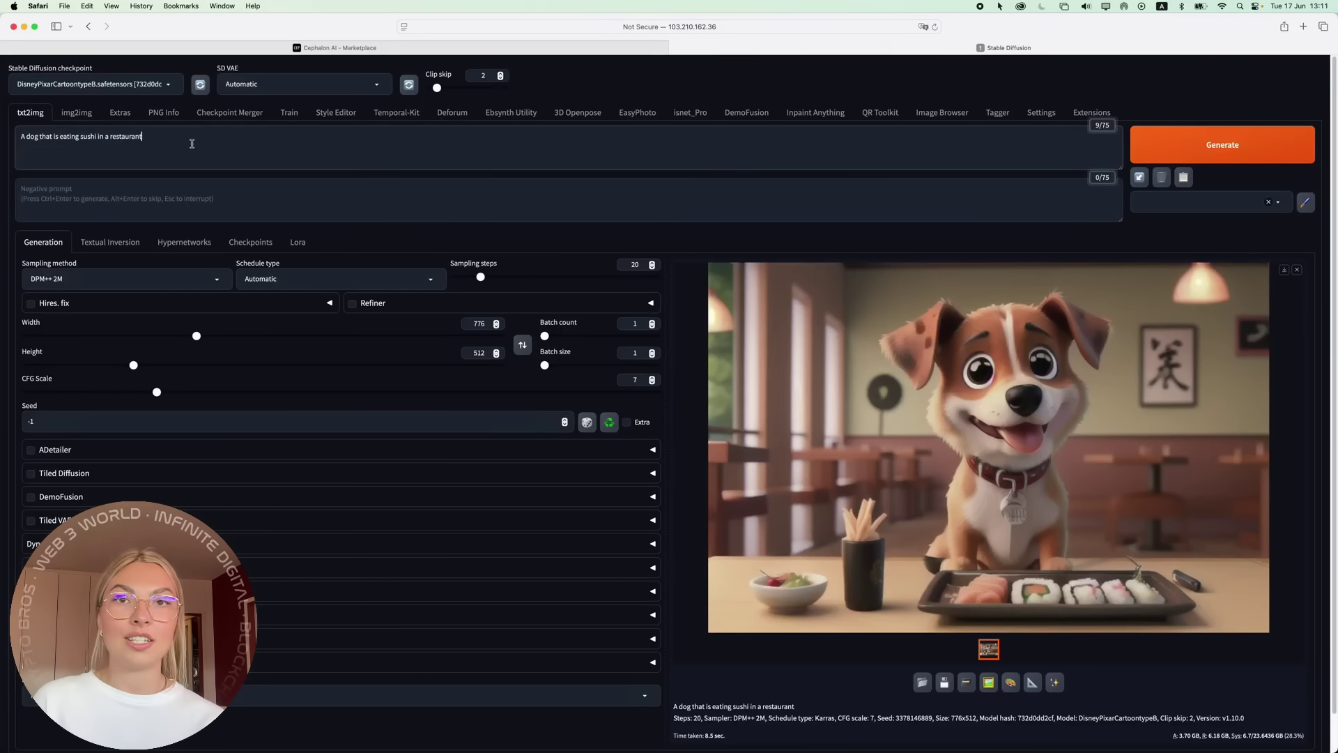
triple_click(22, 134)
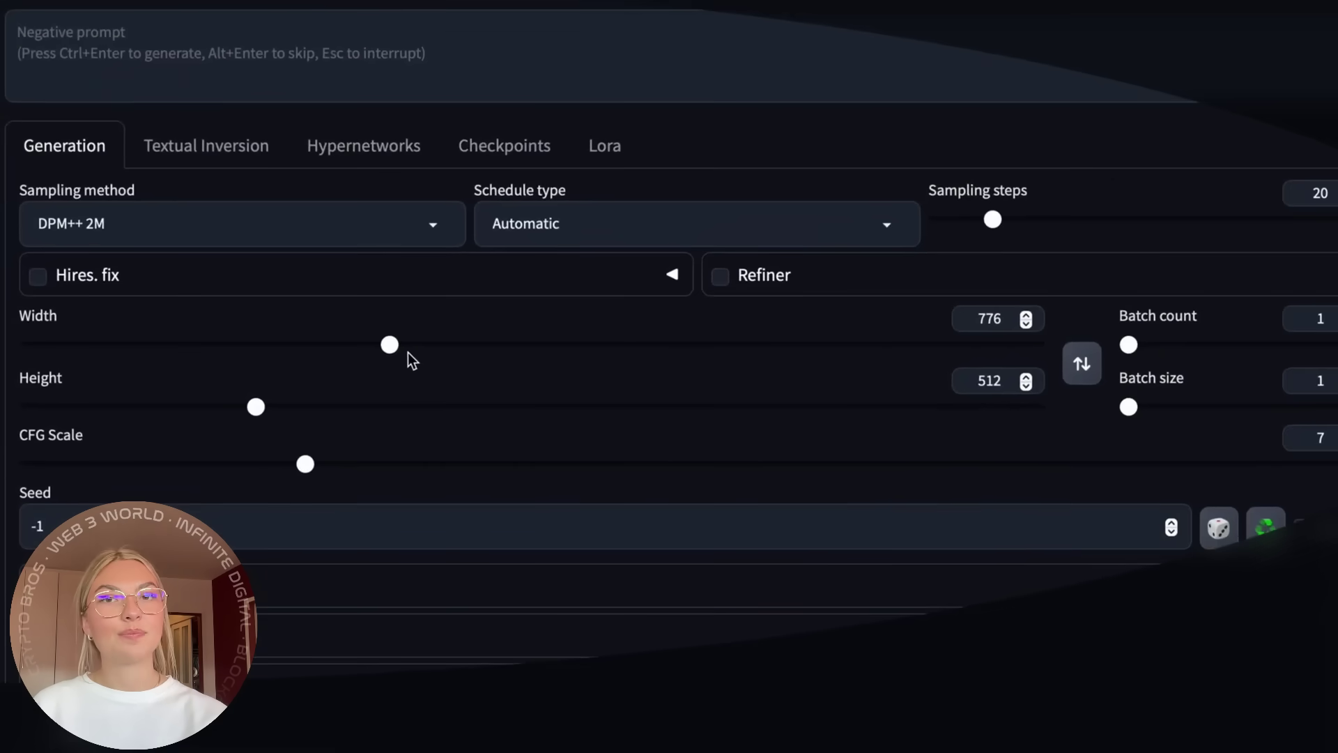
left_click_drag(491, 352, 612, 365)
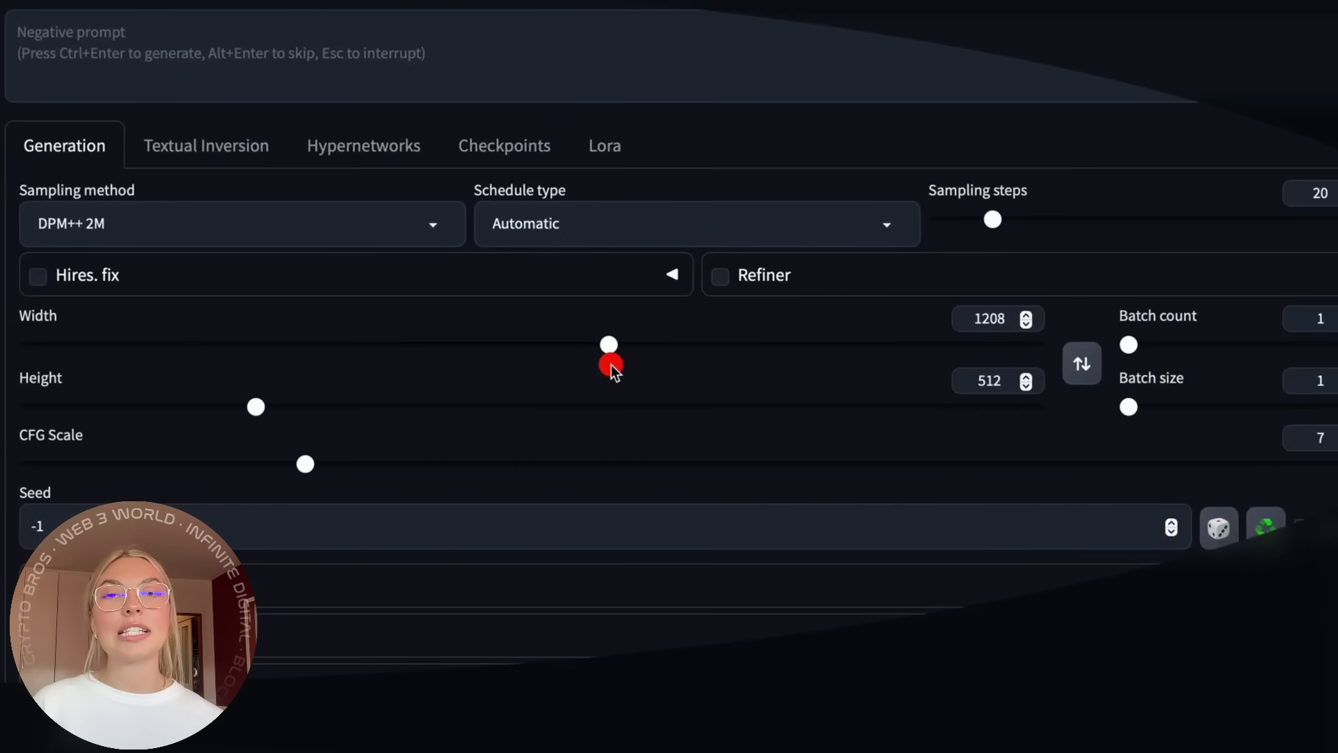
double_click(951, 314)
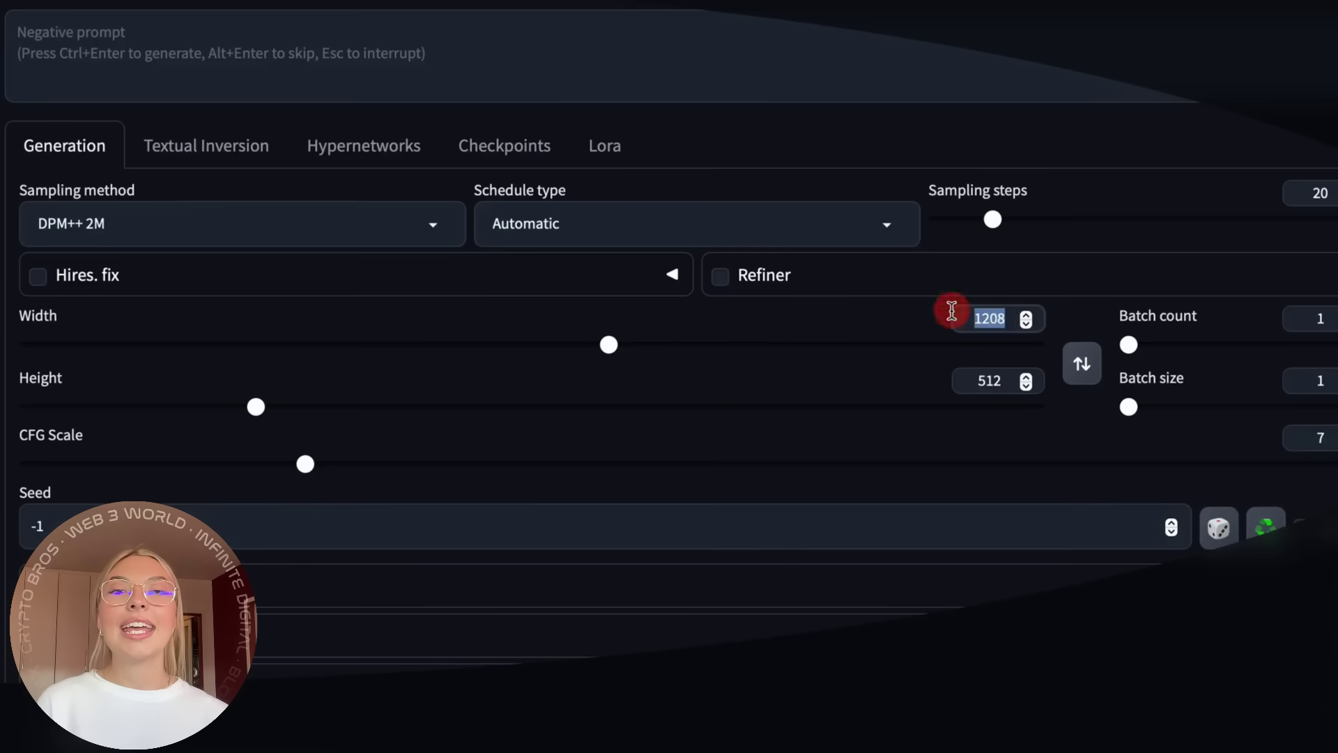
type("12")
type("8")
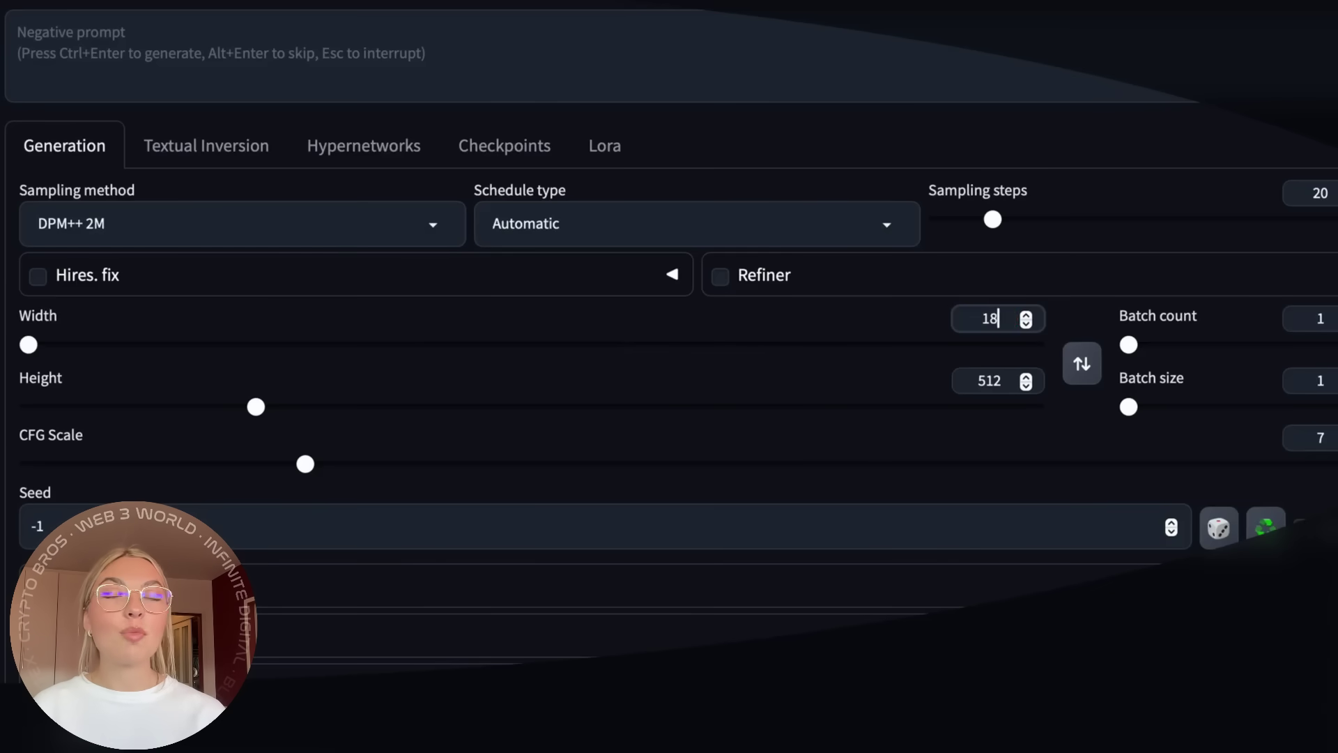
type("0")
double_click(962, 379)
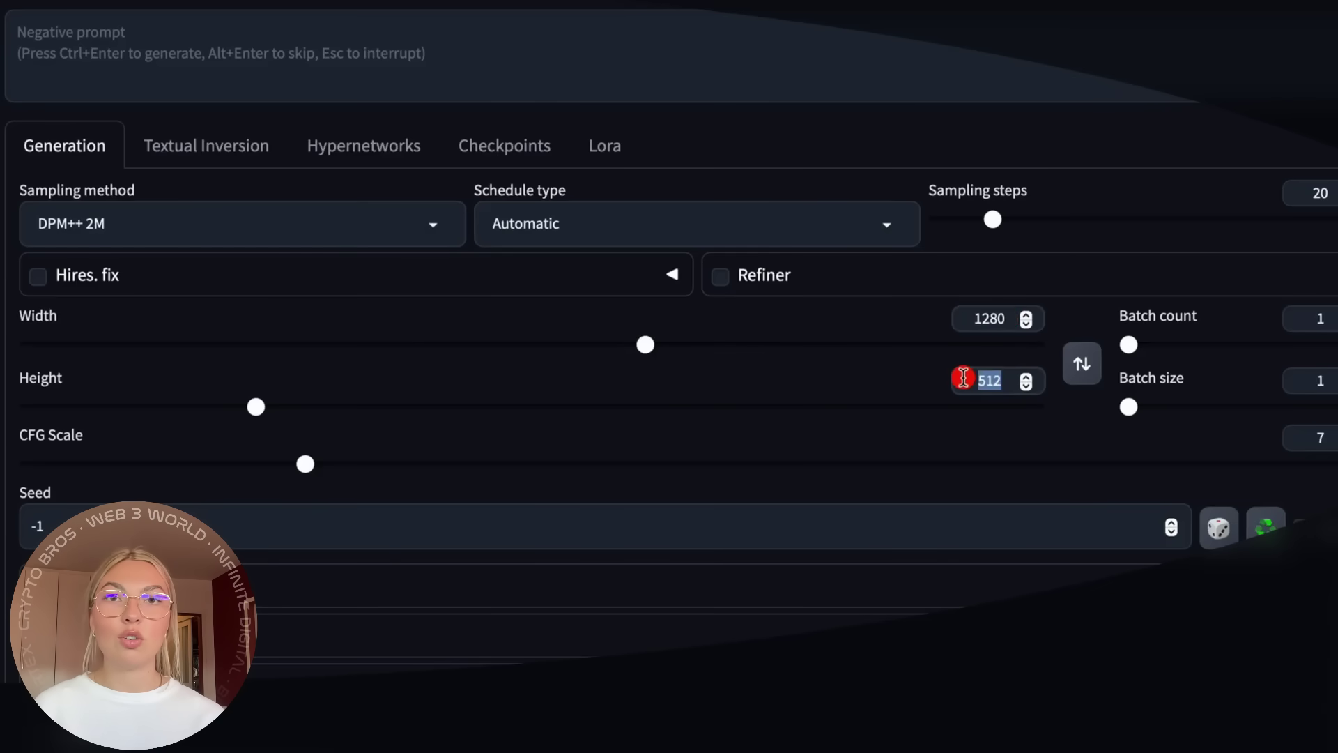
type("720")
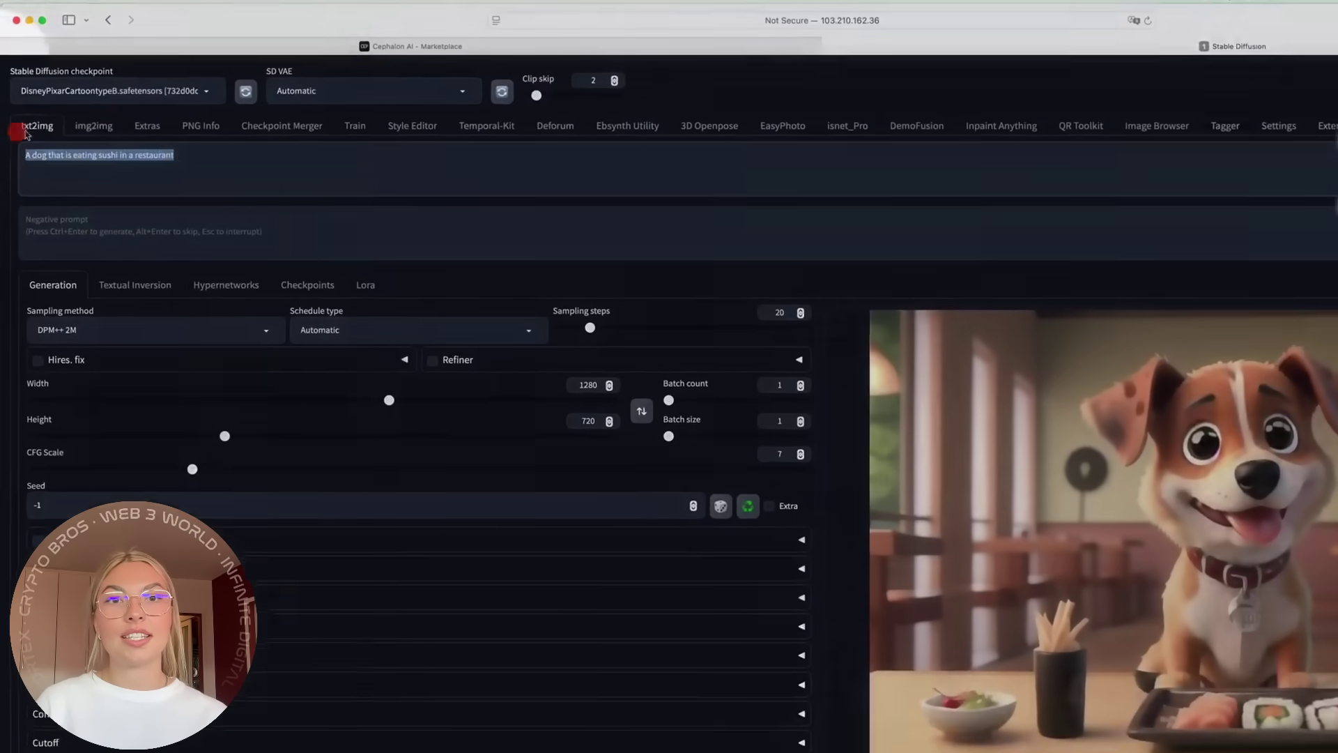
left_click(199, 124)
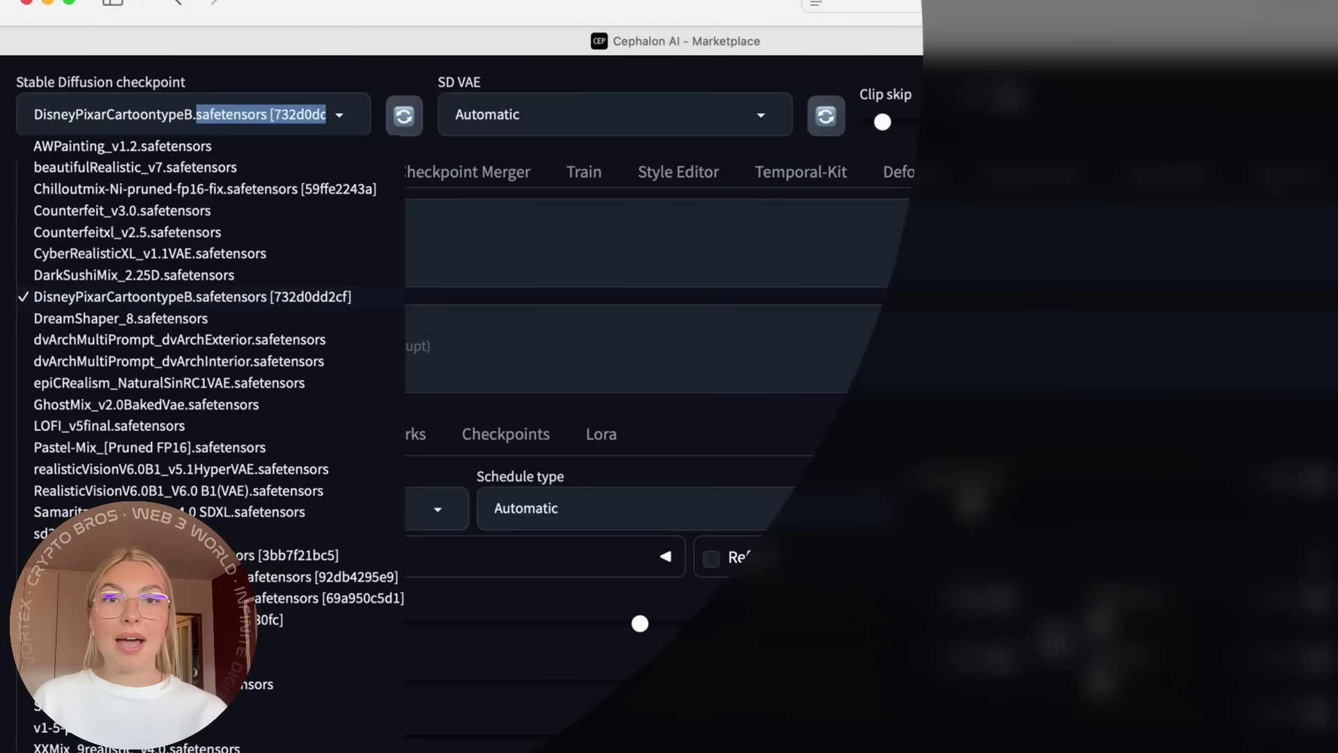
Switch to the XXMix_9realisticSDXL_v1 checkpoint and generate 'A cup of coffee on a table'
left_click(193, 722)
type("A")
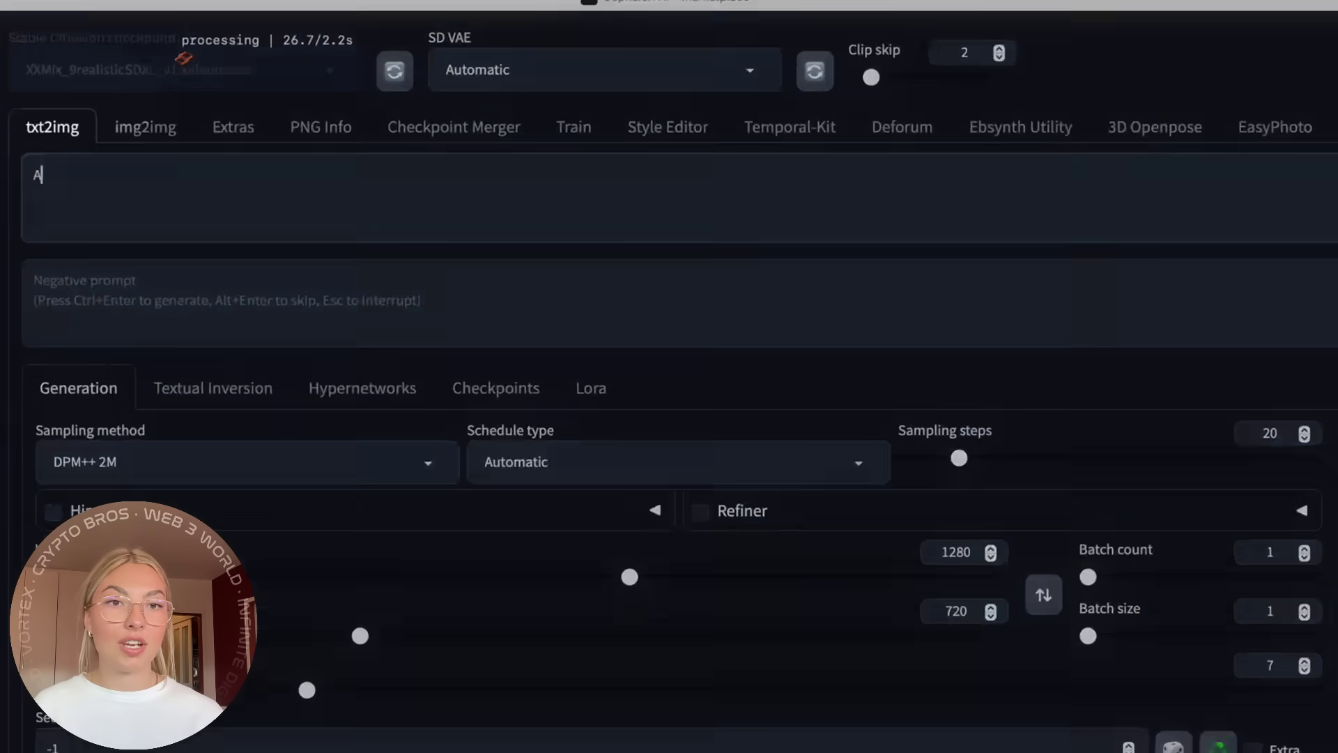
type(" cup of coffee on")
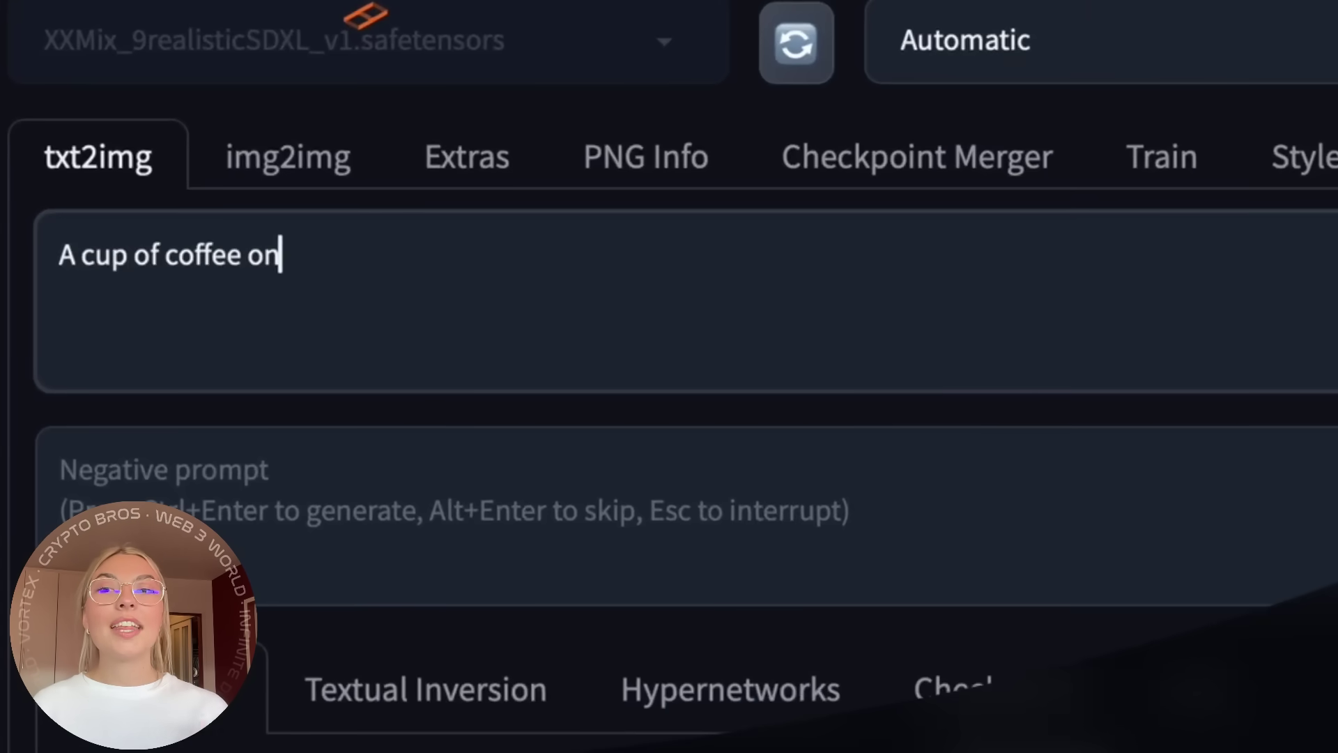
type(" a table")
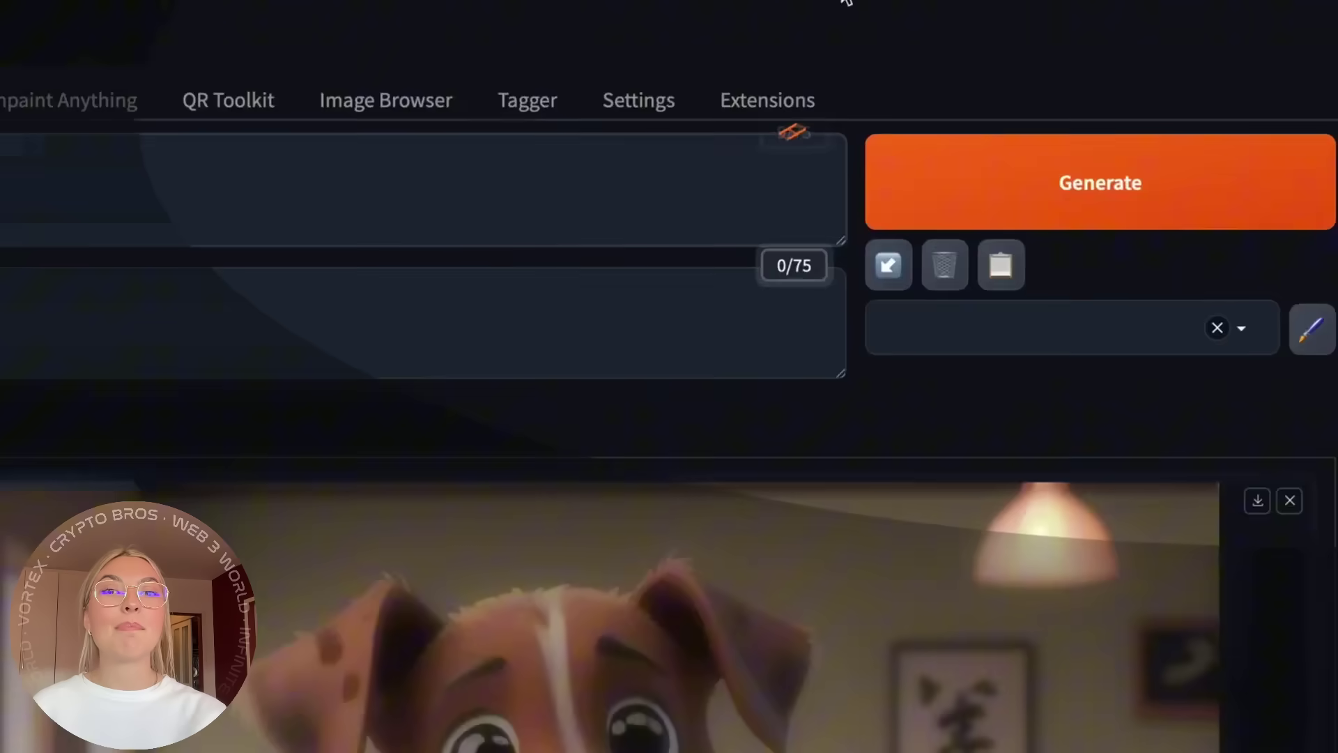
left_click(848, 270)
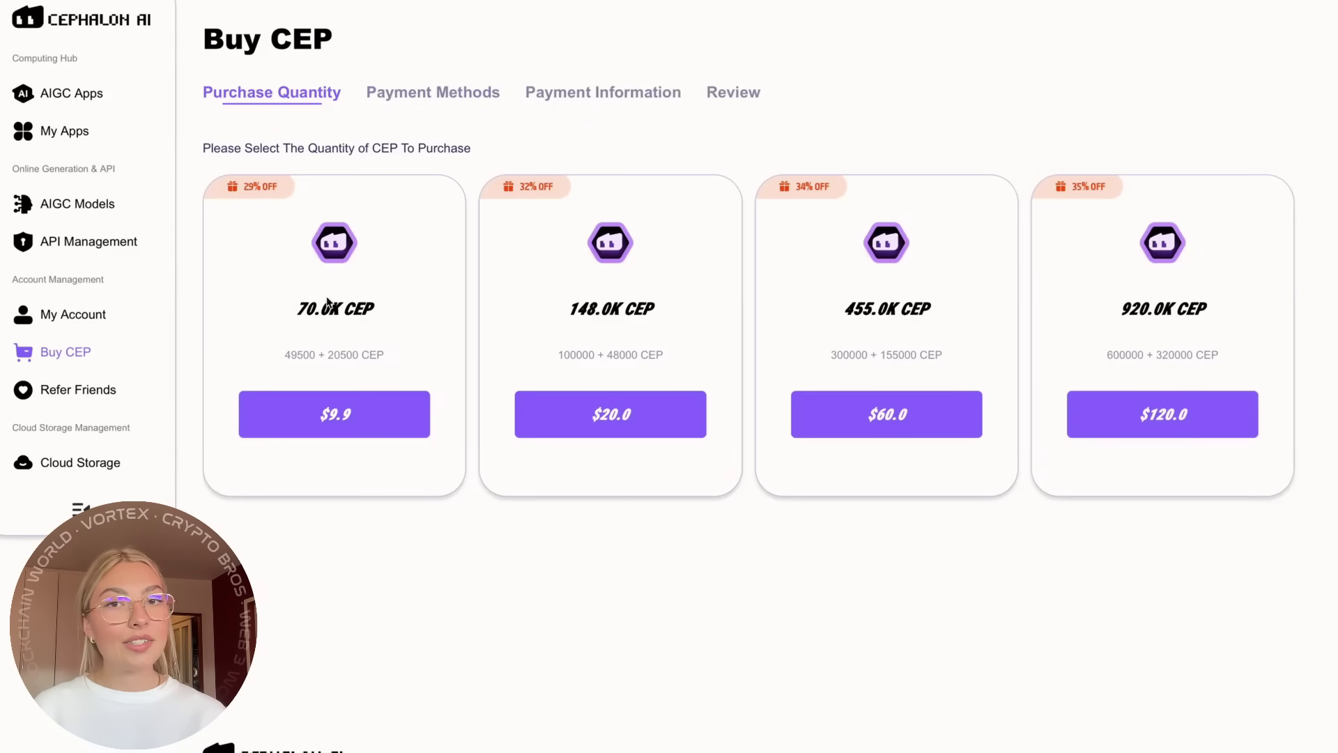
left_click_drag(299, 314, 355, 314)
left_click(404, 316)
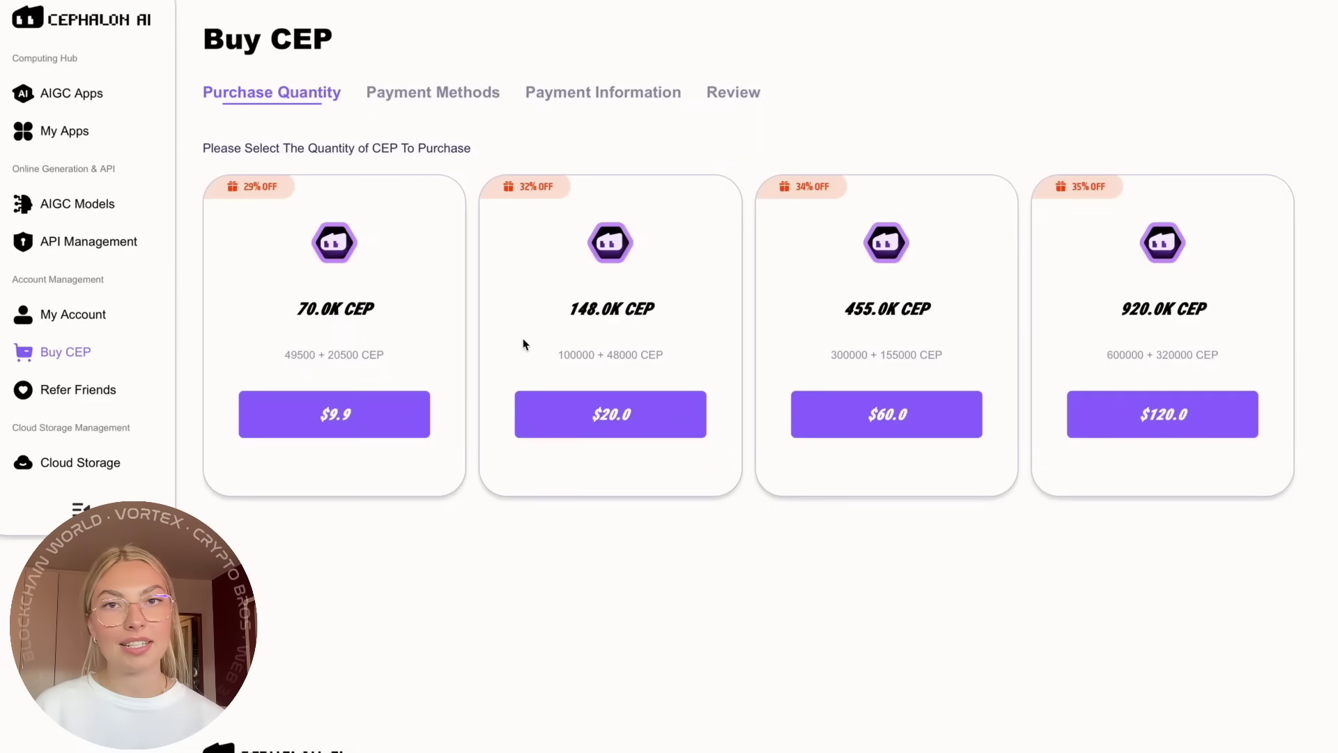
left_click_drag(573, 307, 646, 307)
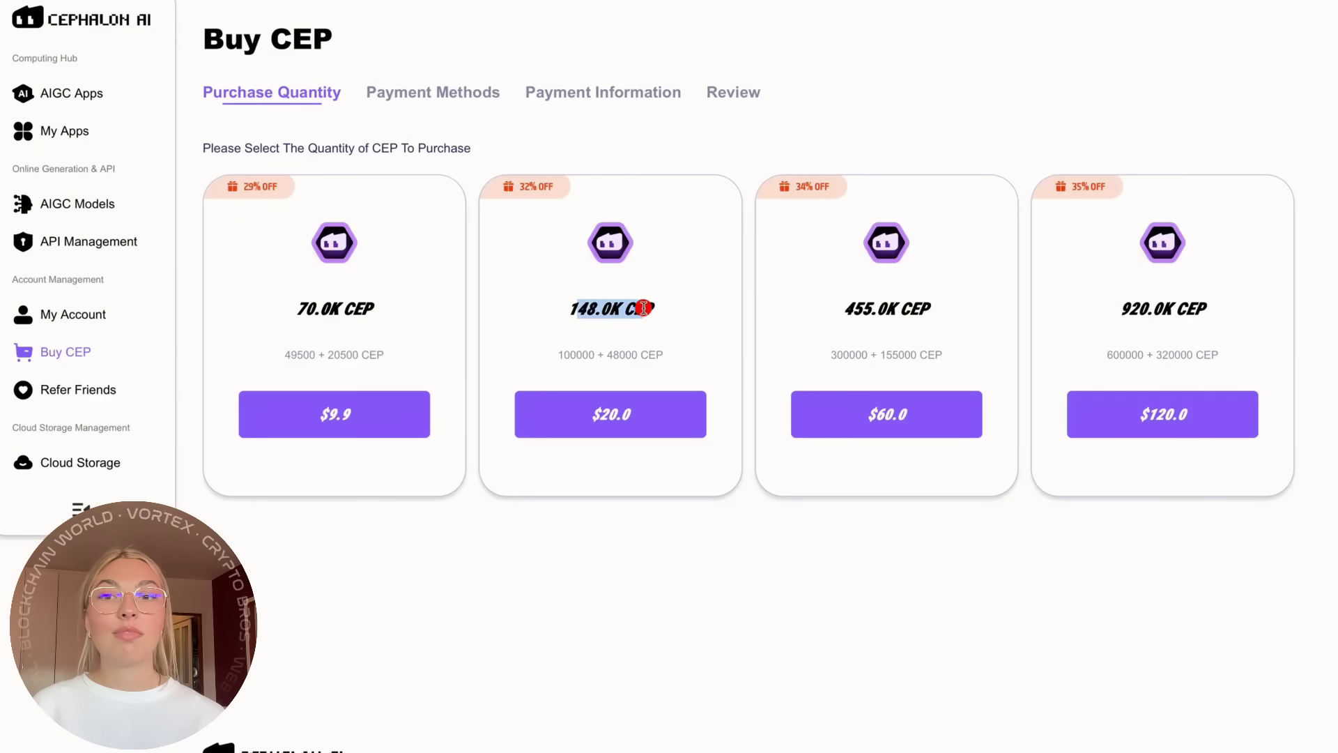
left_click(843, 301)
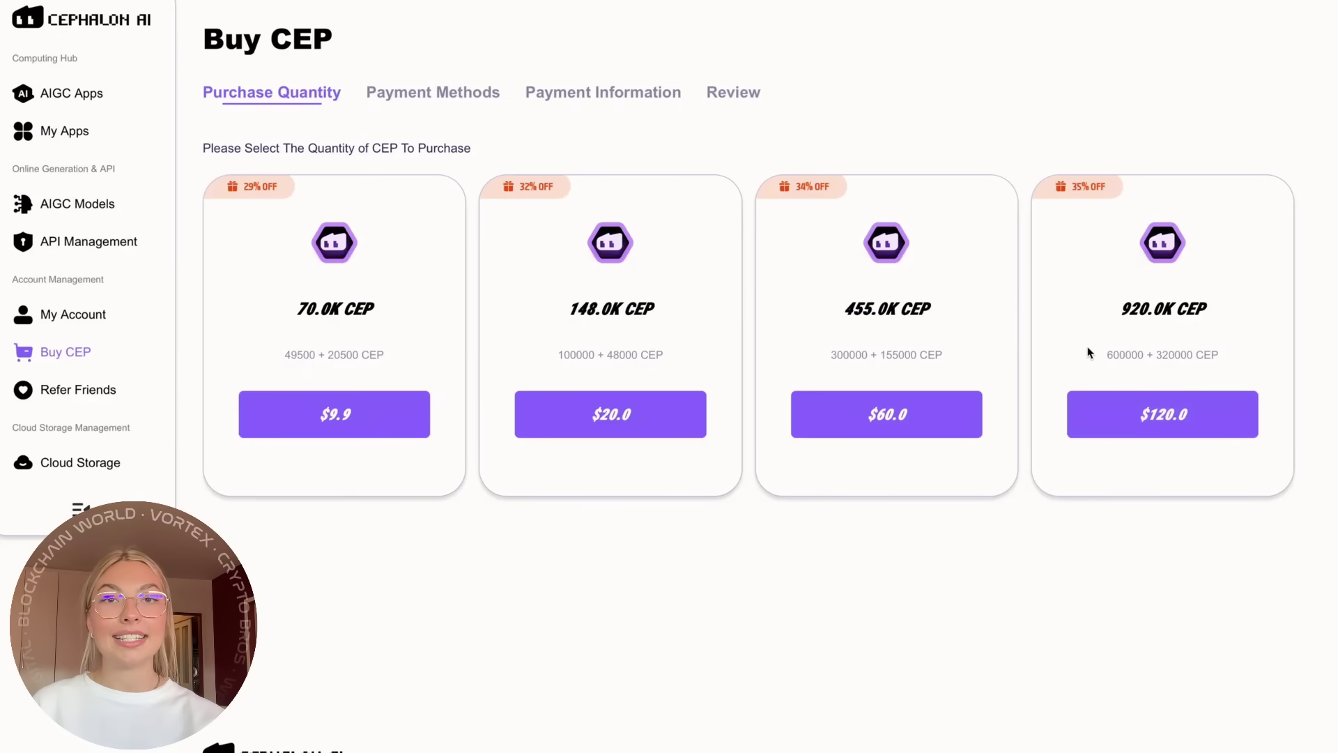
mouse_move(1124, 308)
left_mouse_down()
mouse_move(1222, 310)
mouse_move(1129, 311)
left_mouse_up()
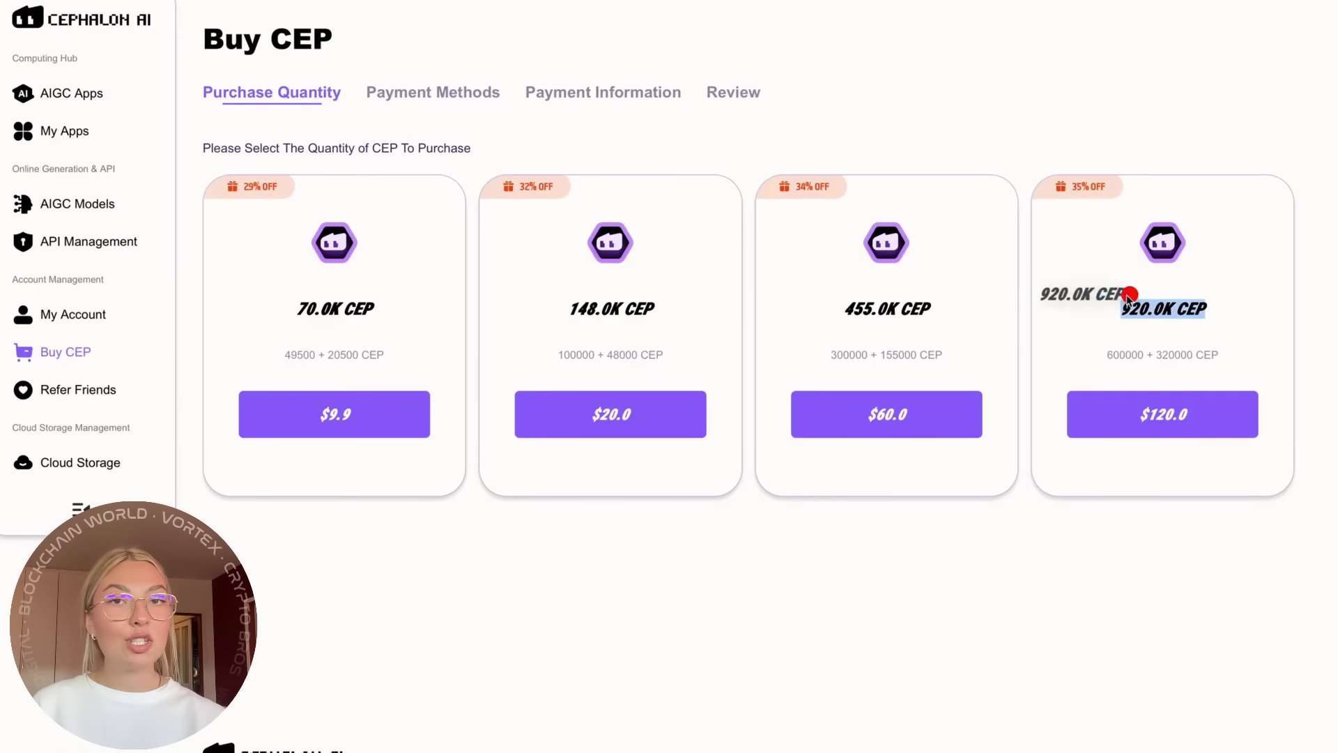
left_click(1128, 309)
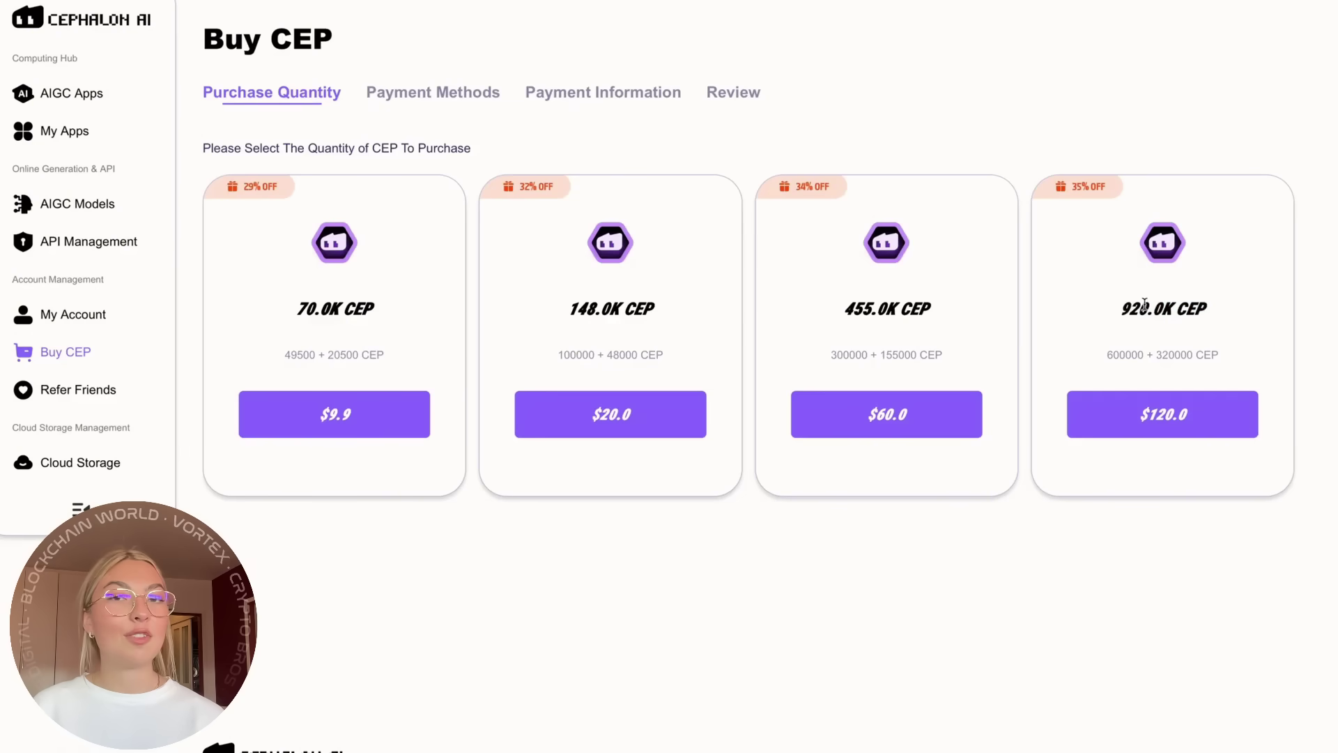